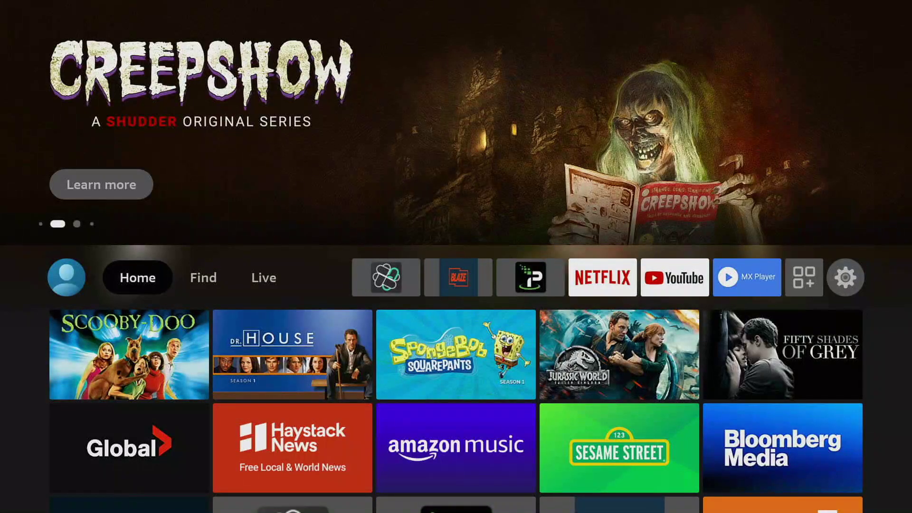
Browse the Global channel details and the favourite apps row on the home screen
{"action": "key", "text": "Down"}
{"action": "key", "text": "Down"}
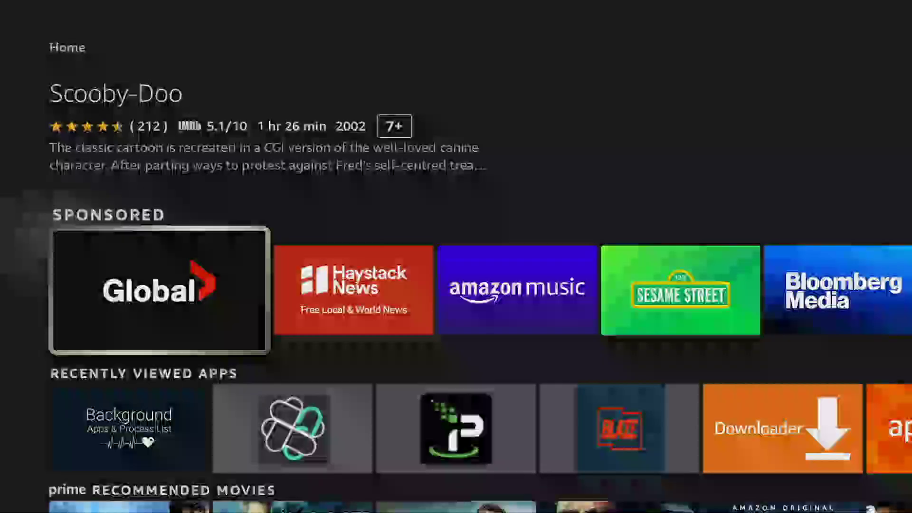
{"action": "key", "text": "Up"}
{"action": "key", "text": "Up"}
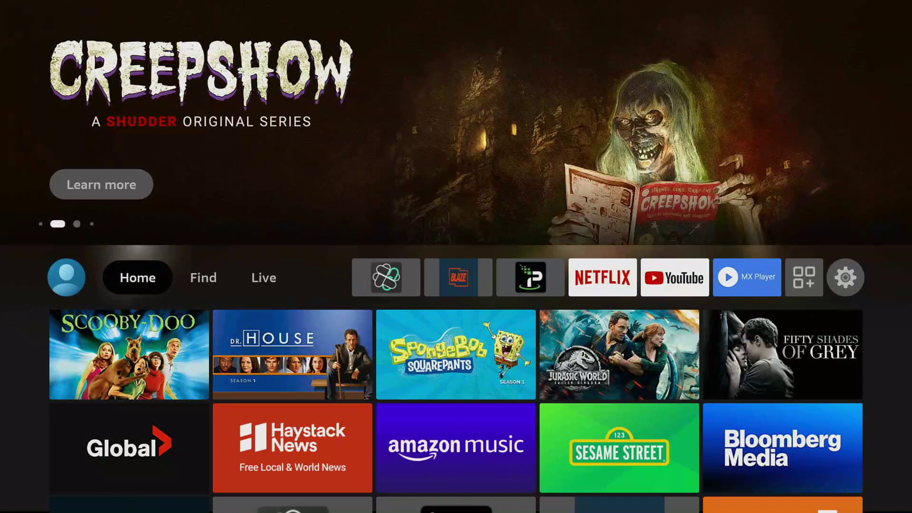
{"action": "key", "text": "Right"}
{"action": "key", "text": "Right"}
{"action": "key", "text": "Right"}
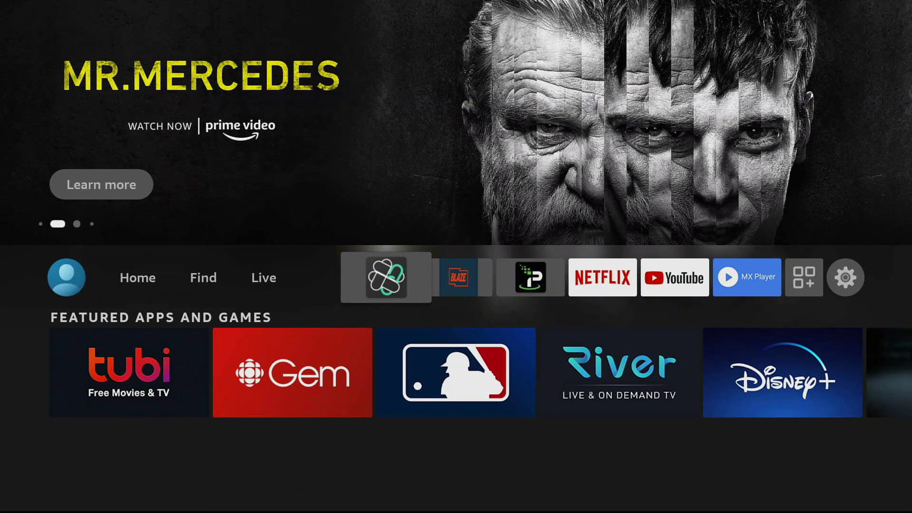
{"action": "key", "text": "Right"}
{"action": "key", "text": "Right"}
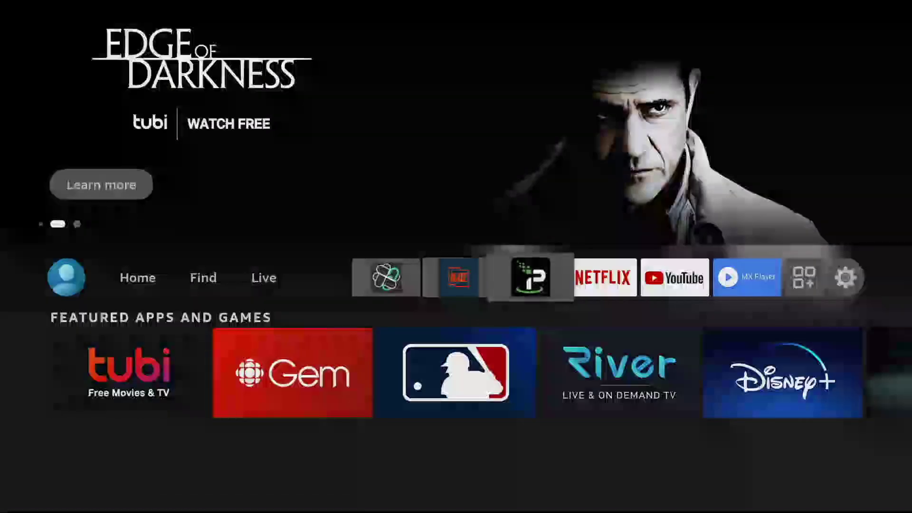
{"action": "key", "text": "Right"}
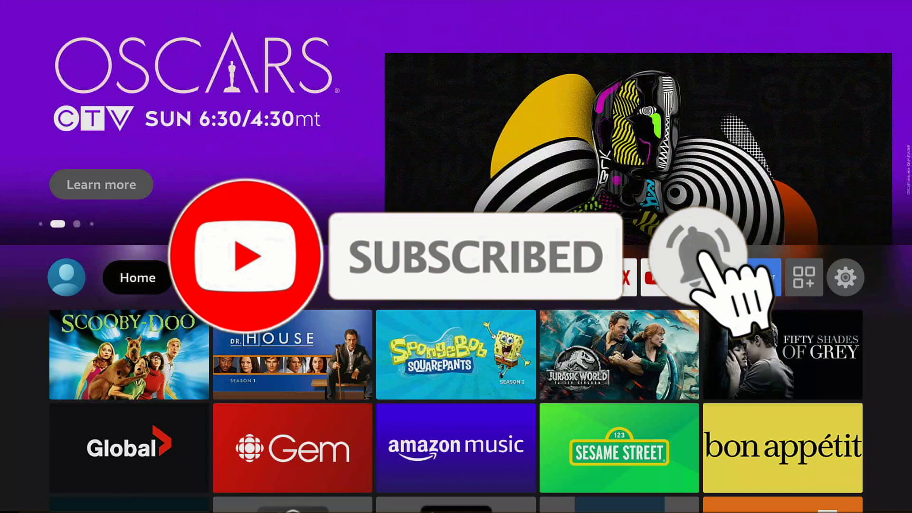
{"action": "key", "text": "Right"}
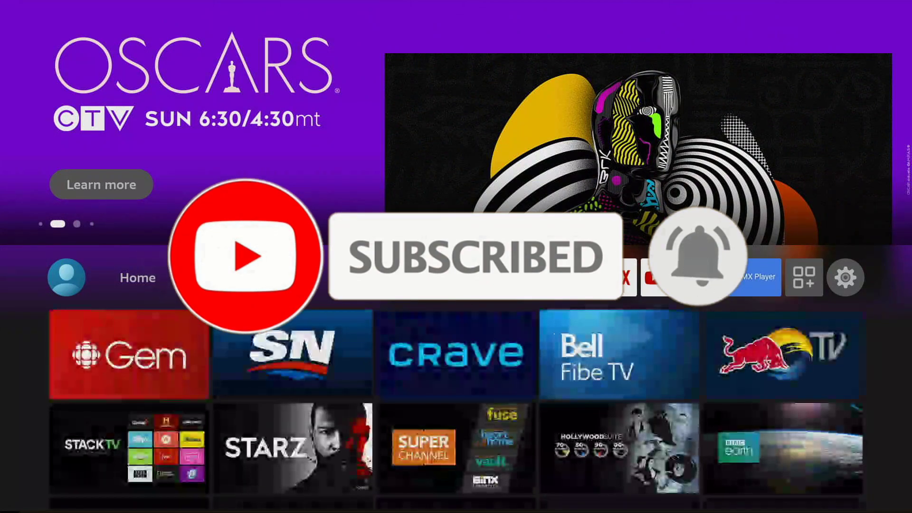
{"action": "key", "text": "Right"}
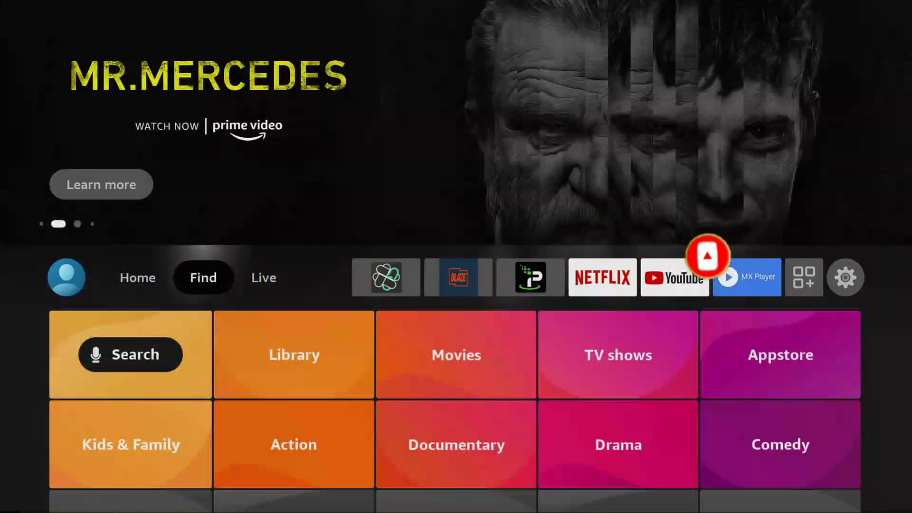
View device info under Settings > My Fire TV > About, then back out of Settings
{"action": "key", "text": "Right"}
{"action": "key", "text": "Right"}
{"action": "key", "text": "Right"}
{"action": "key", "text": "Right"}
{"action": "key", "text": "Right"}
{"action": "key", "text": "Right"}
{"action": "key", "text": "Right"}
{"action": "key", "text": "Right"}
{"action": "key", "text": "Right"}
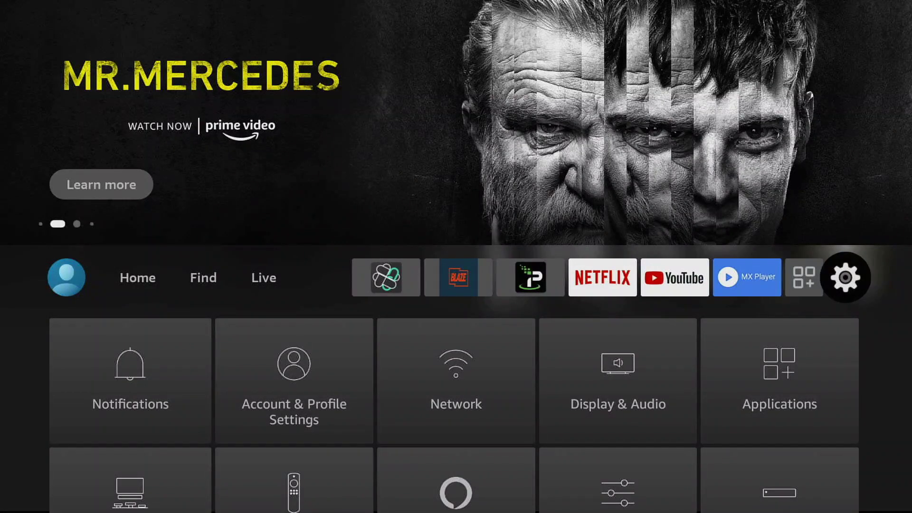
{"action": "key", "text": "Down"}
{"action": "key", "text": "Down"}
{"action": "key", "text": "Down"}
{"action": "key", "text": "Up"}
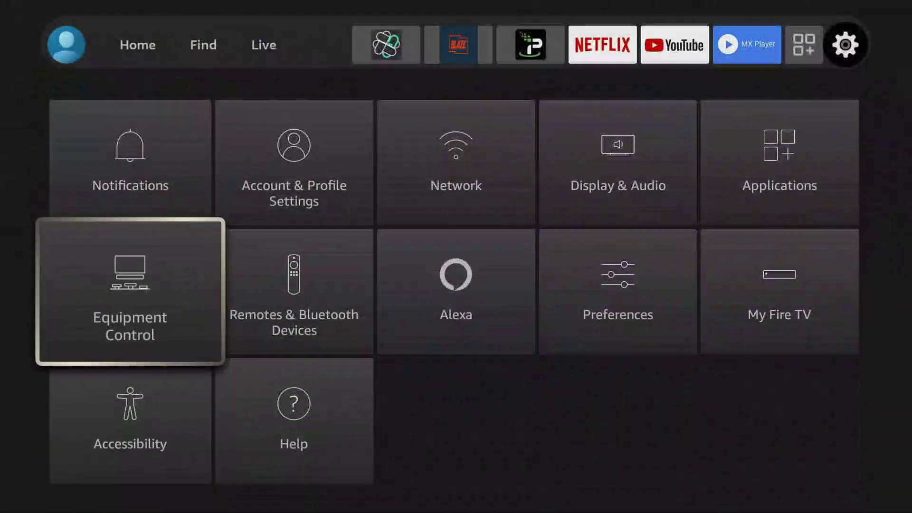
{"action": "key", "text": "Right"}
{"action": "key", "text": "Right"}
{"action": "key", "text": "Right"}
{"action": "key", "text": "Right"}
{"action": "key", "text": "Return"}
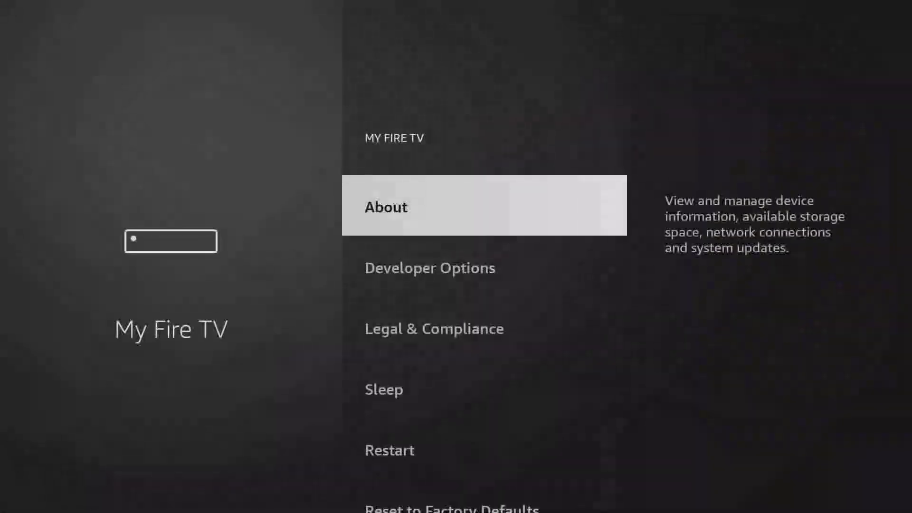
{"action": "key", "text": "Return"}
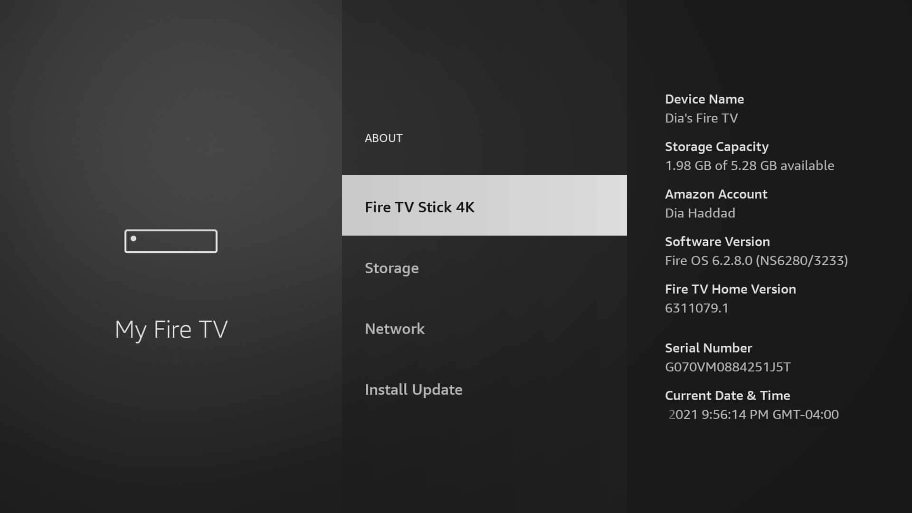
{"action": "key", "text": "Escape"}
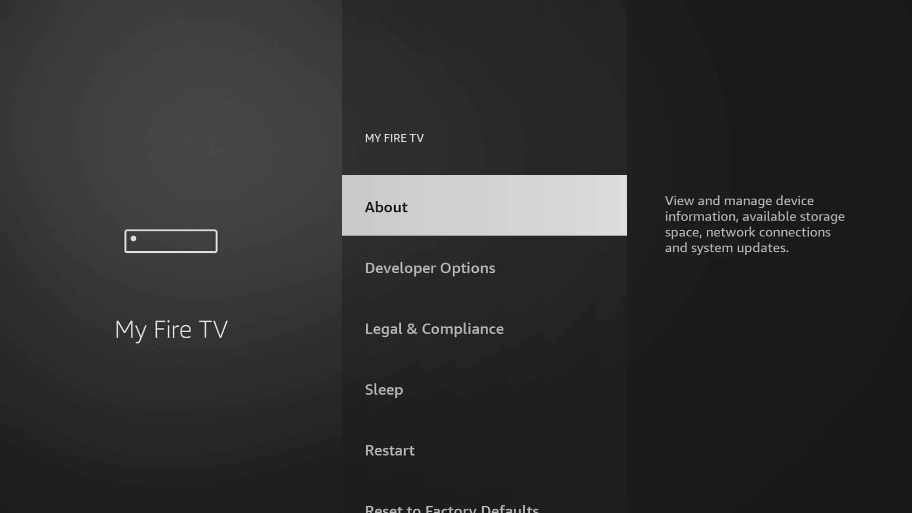
{"action": "key", "text": "Escape"}
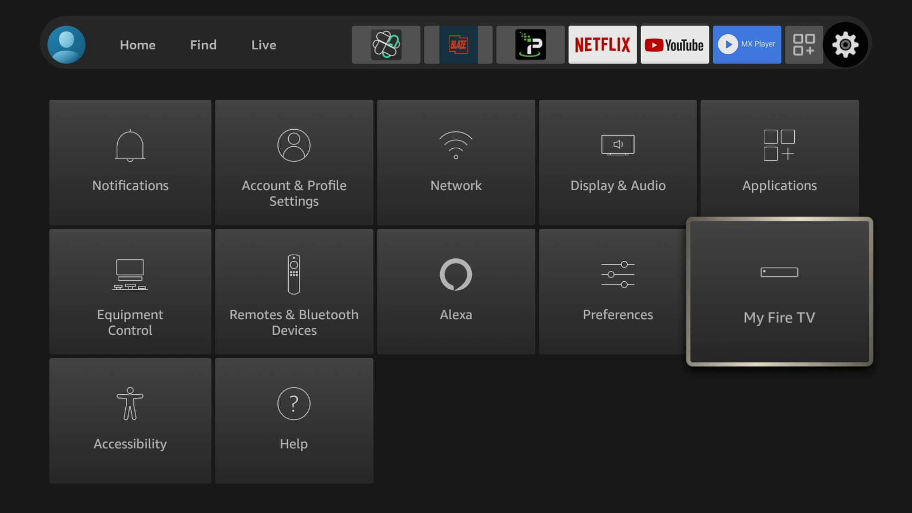
{"action": "key", "text": "Return"}
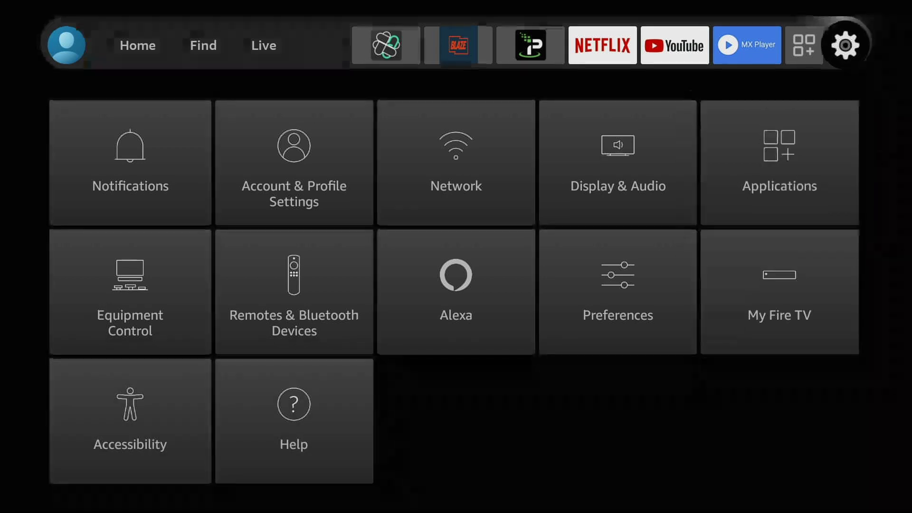
Open Your Apps & Games and locate Background Apps in the installed apps
{"action": "key", "text": "Up"}
{"action": "key", "text": "Left"}
{"action": "key", "text": "Left"}
{"action": "key", "text": "Left"}
{"action": "key", "text": "Left"}
{"action": "key", "text": "Left"}
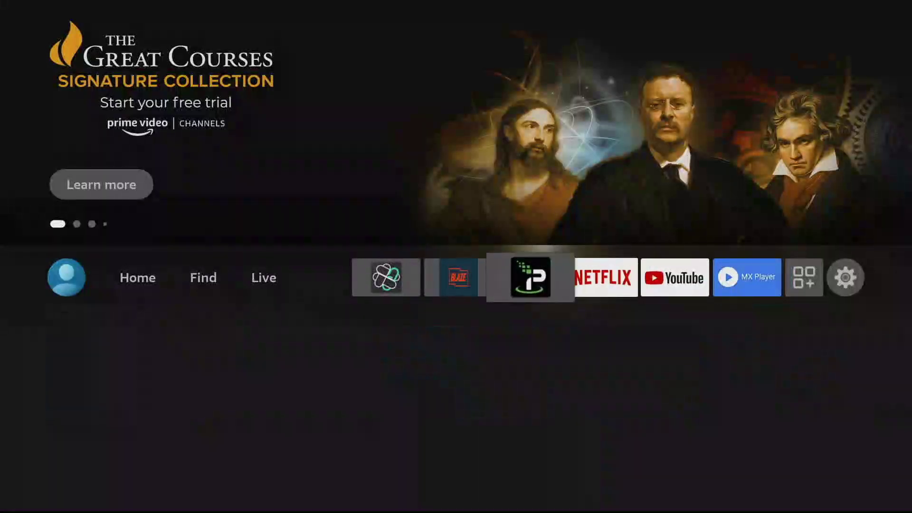
{"action": "key", "text": "Left"}
{"action": "key", "text": "Left"}
{"action": "key", "text": "Right"}
{"action": "key", "text": "Right"}
{"action": "key", "text": "Right"}
{"action": "key", "text": "Right"}
{"action": "key", "text": "Right"}
{"action": "key", "text": "Right"}
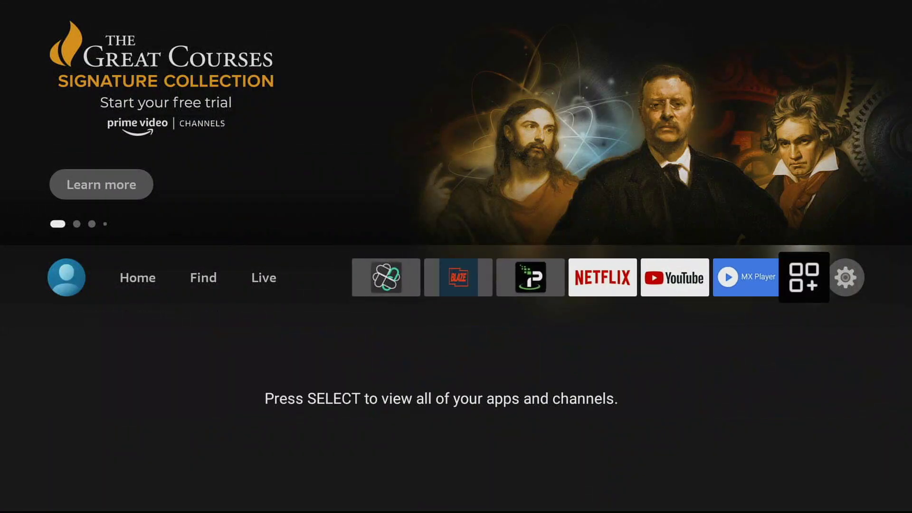
{"action": "key", "text": "Return"}
{"action": "key", "text": "Down"}
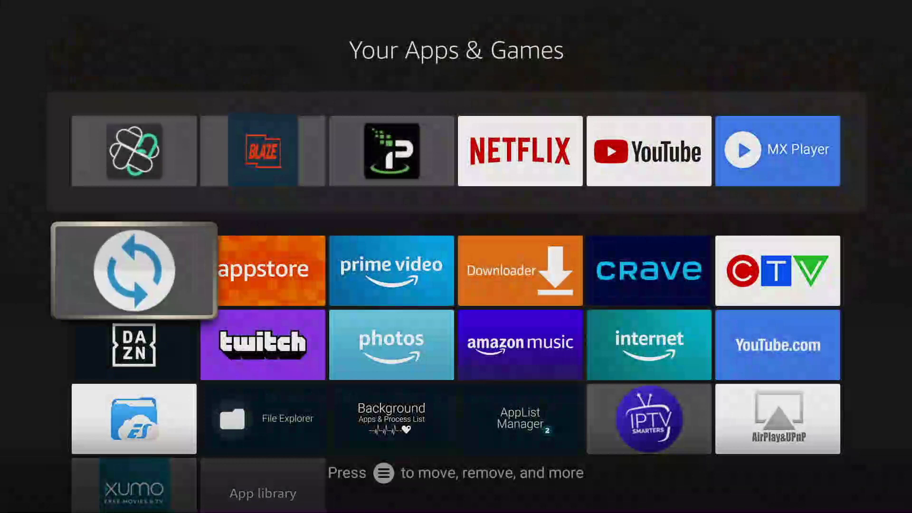
{"action": "key", "text": "Down"}
{"action": "key", "text": "Down"}
{"action": "key", "text": "Right"}
{"action": "key", "text": "Right"}
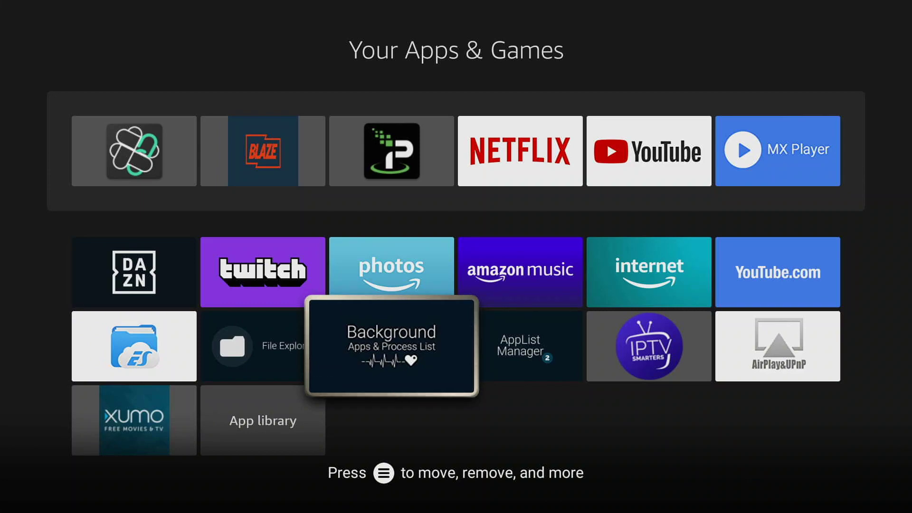
Close the apps list and move to the Find section
{"action": "key", "text": "Escape"}
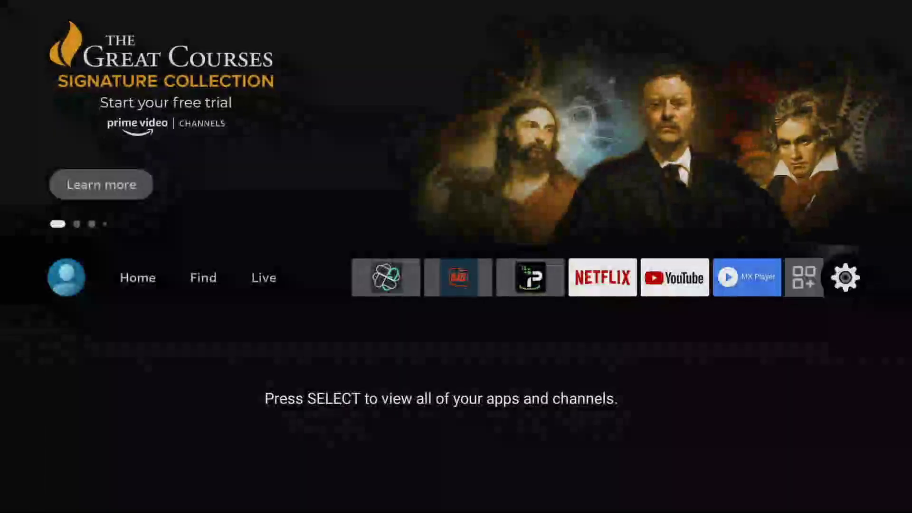
{"action": "key", "text": "Left"}
{"action": "key", "text": "Left"}
{"action": "key", "text": "Left"}
{"action": "key", "text": "Left"}
{"action": "key", "text": "Left"}
{"action": "key", "text": "Left"}
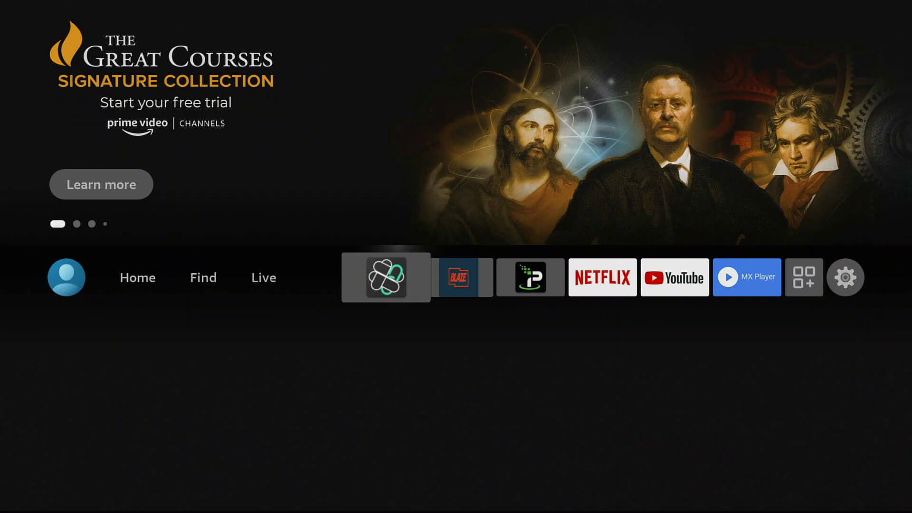
{"action": "key", "text": "Left"}
{"action": "key", "text": "Left"}
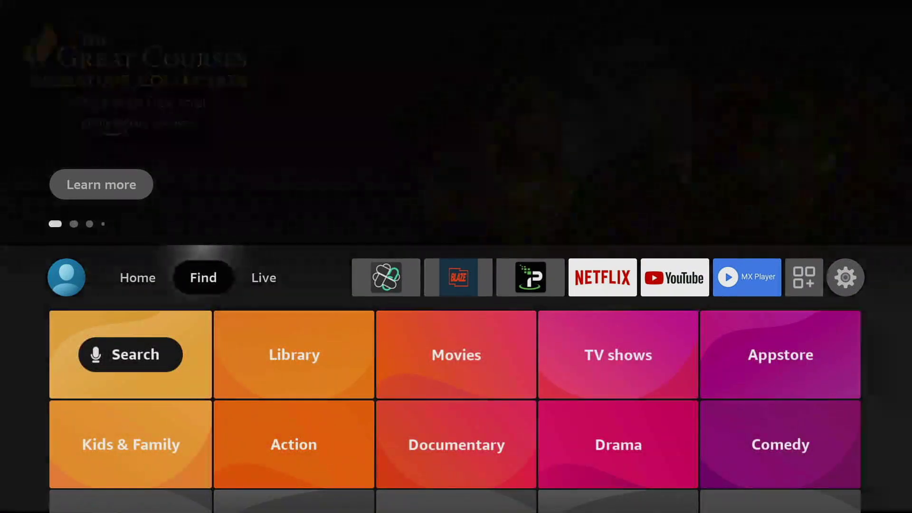
Select the Search tile and voice-search for 'Background Apps and Process List'
{"action": "key", "text": "Down"}
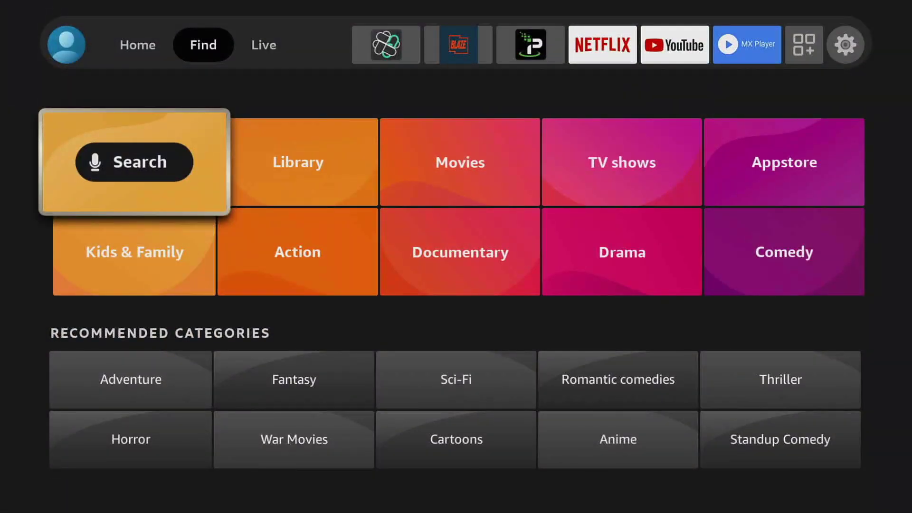
{"action": "key", "text": "Return"}
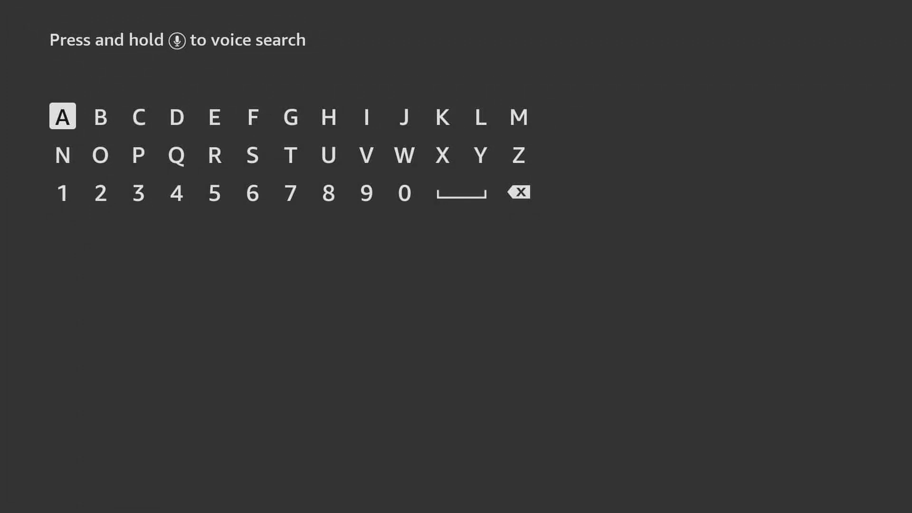
{"action": "key", "text": "XF86Search"}
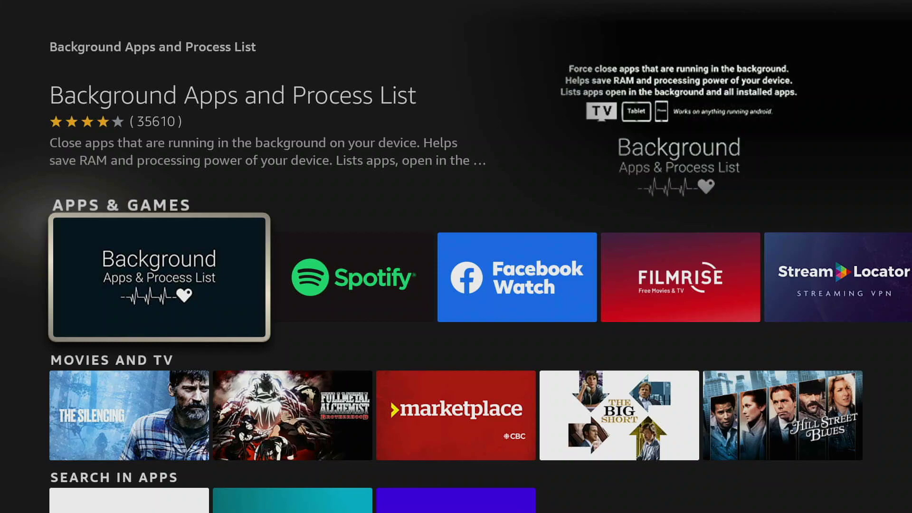
Launch Background Apps and Process List and review its six background apps, including Netflix and Silk Browser
{"action": "key", "text": "Return"}
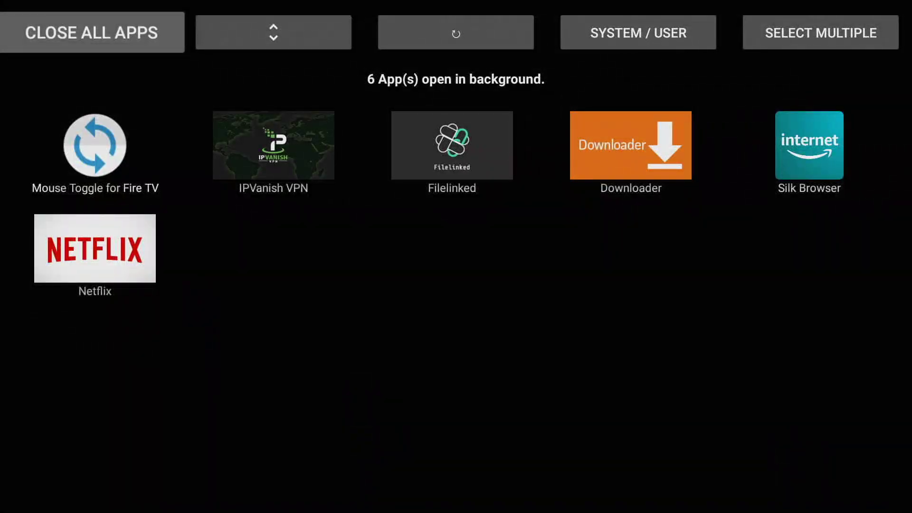
{"action": "key", "text": "Escape"}
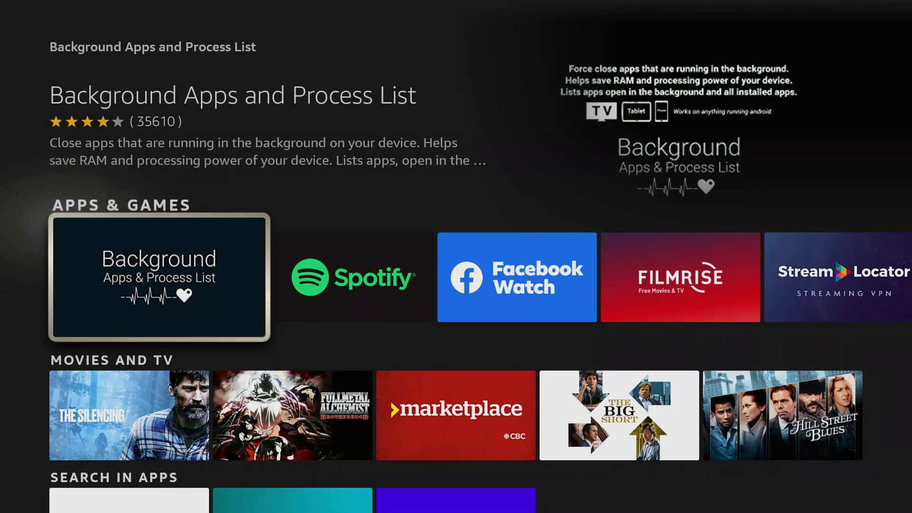
{"action": "key", "text": "Return"}
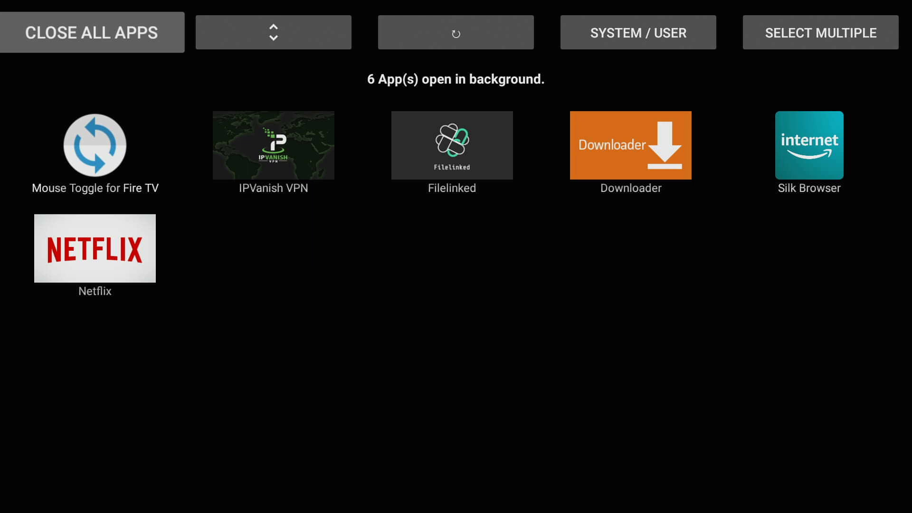
{"action": "key", "text": "Down"}
{"action": "key", "text": "Right"}
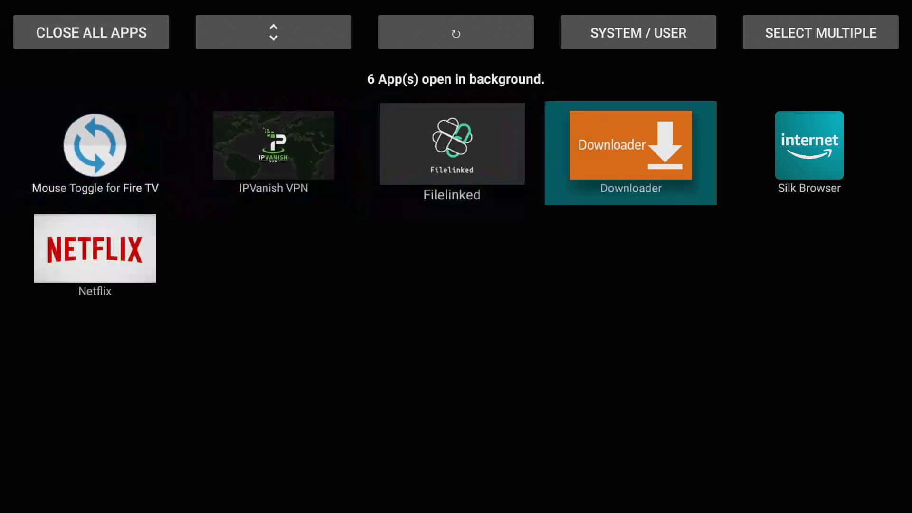
{"action": "key", "text": "Right"}
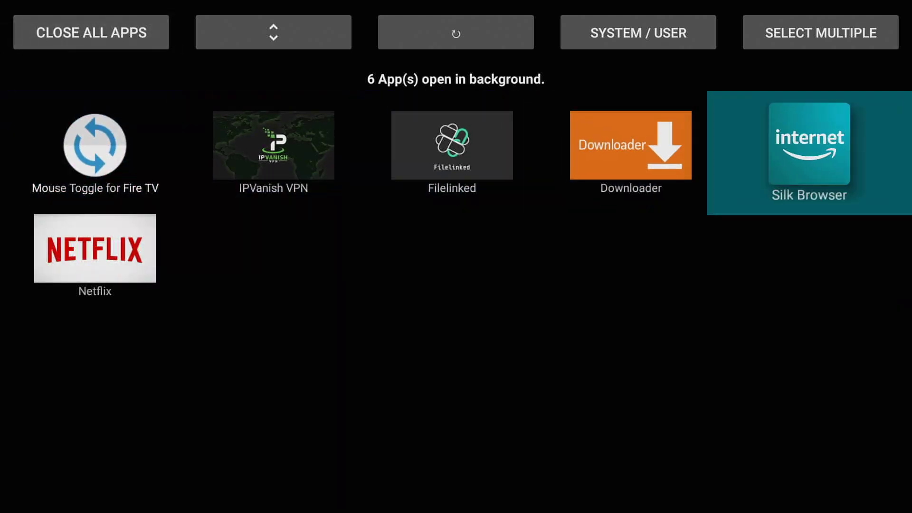
{"action": "key", "text": "Left"}
{"action": "key", "text": "Left"}
{"action": "key", "text": "Left"}
{"action": "key", "text": "Left"}
Force stop Mouse Toggle for Fire TV, IPVanish VPN and Downloader
{"action": "key", "text": "Up"}
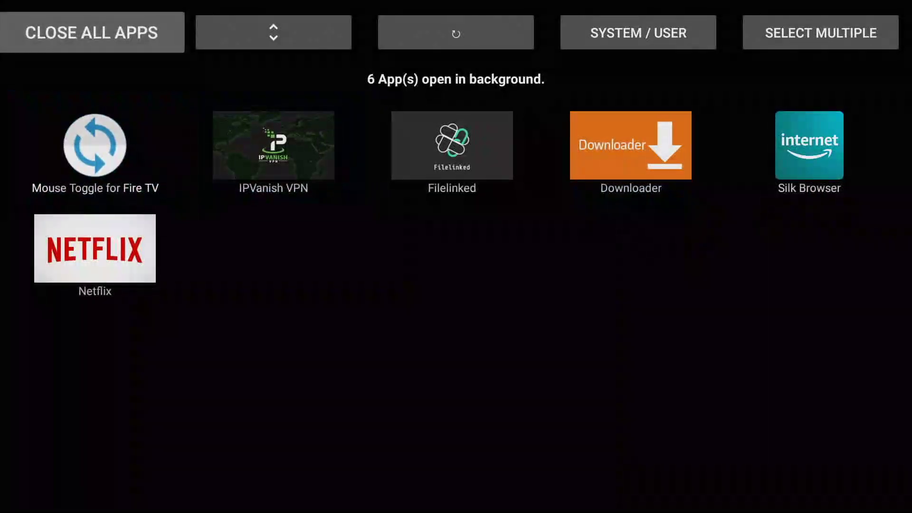
{"action": "key", "text": "Down"}
{"action": "key", "text": "Return"}
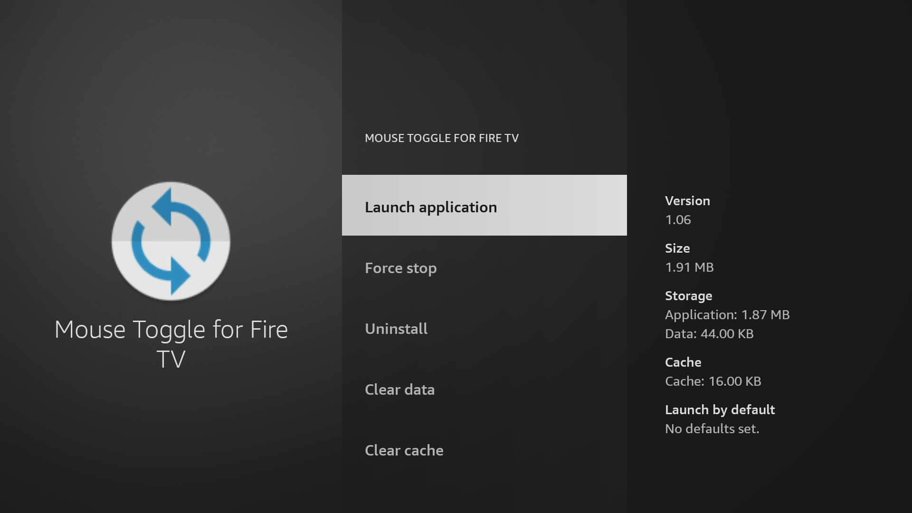
{"action": "key", "text": "Down"}
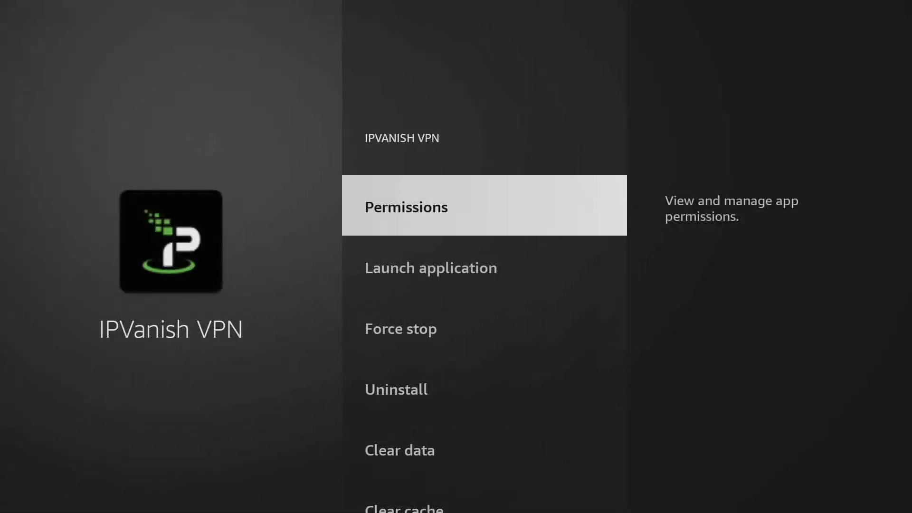
{"action": "key", "text": "Down"}
{"action": "key", "text": "Down"}
{"action": "key", "text": "Down"}
{"action": "key", "text": "Down"}
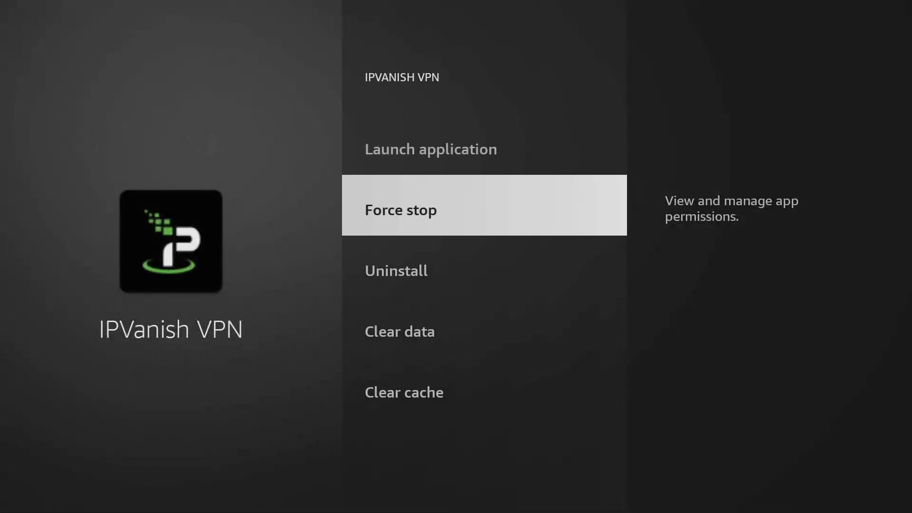
{"action": "key", "text": "Up"}
{"action": "key", "text": "Up"}
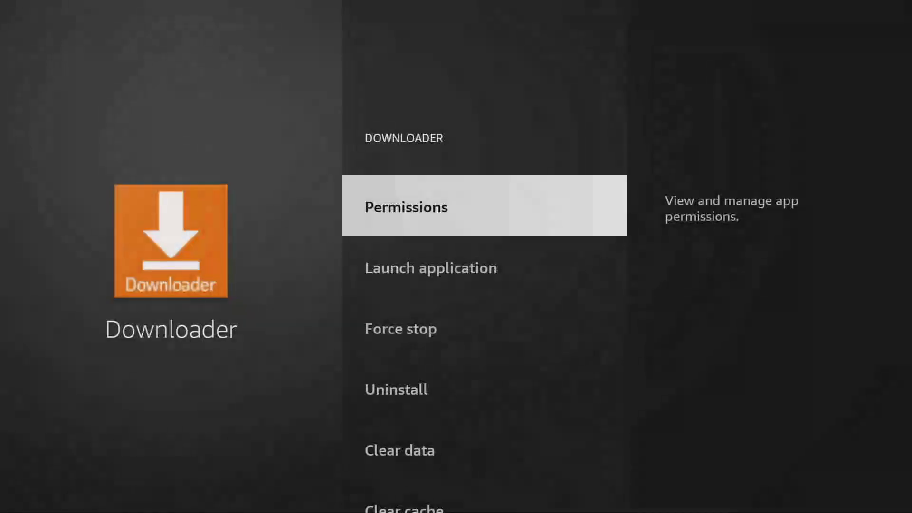
{"action": "key", "text": "Down"}
{"action": "key", "text": "Down"}
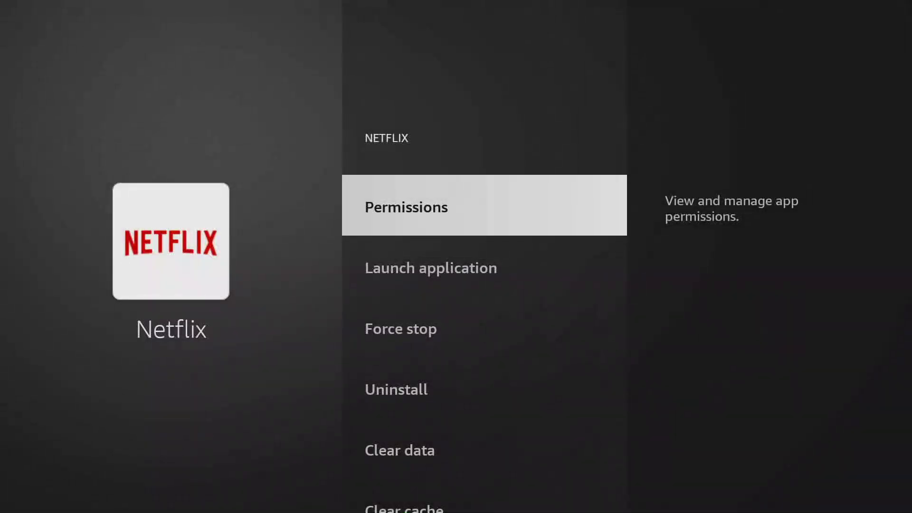
{"action": "key", "text": "Down"}
{"action": "key", "text": "Down"}
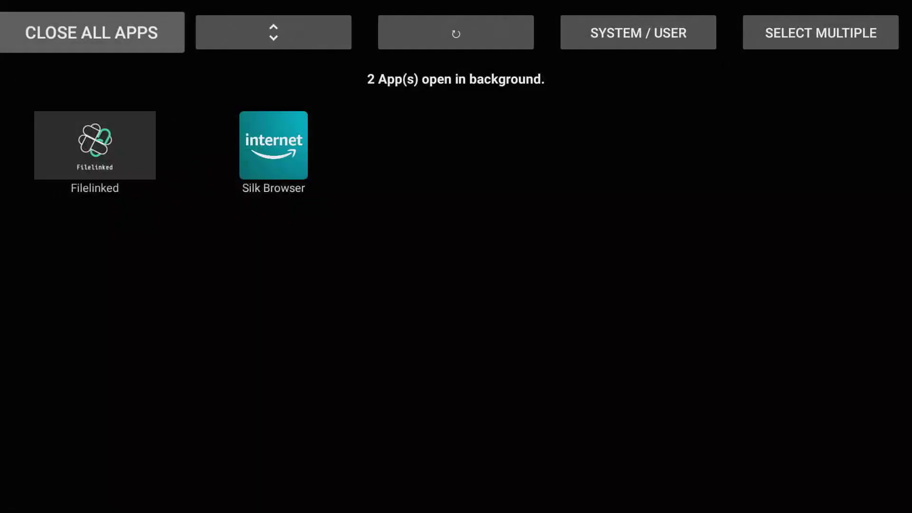
Force stop Filelinked and Silk Browser from their app info pages
{"action": "key", "text": "Down"}
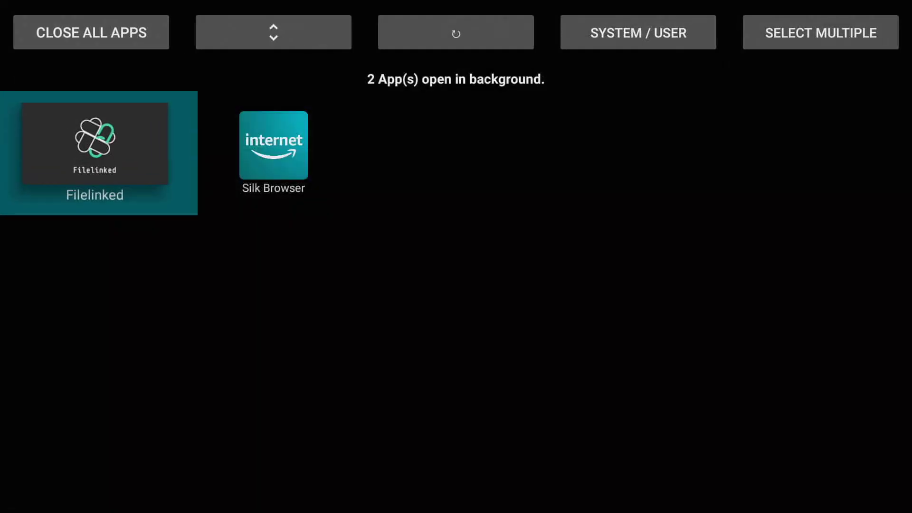
{"action": "key", "text": "Return"}
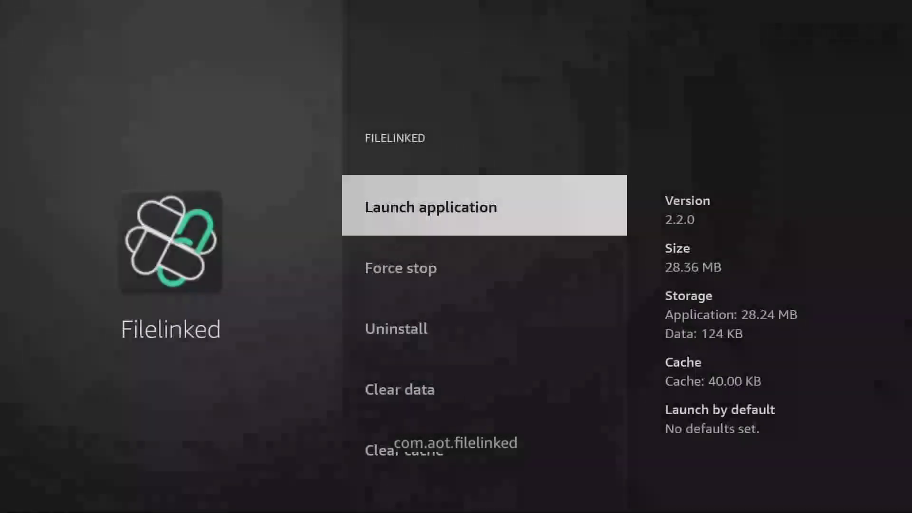
{"action": "key", "text": "Down"}
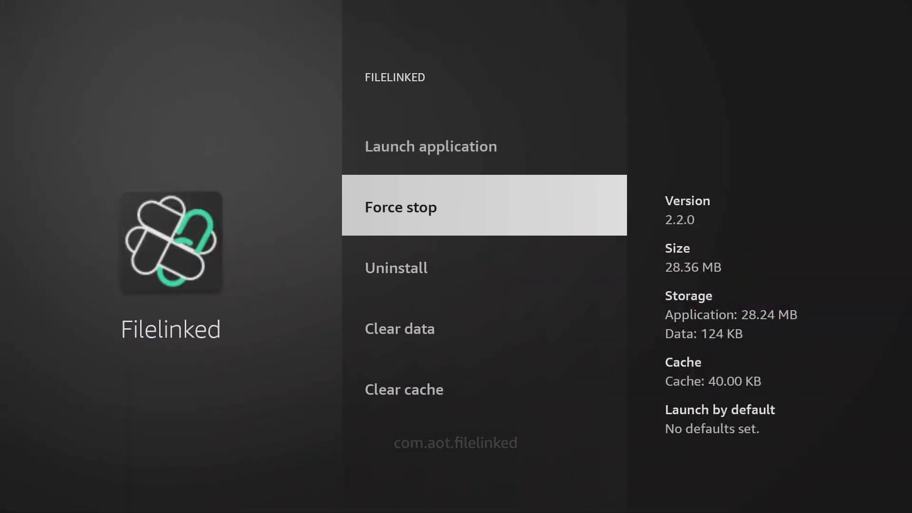
{"action": "key", "text": "Escape"}
{"action": "key", "text": "Right"}
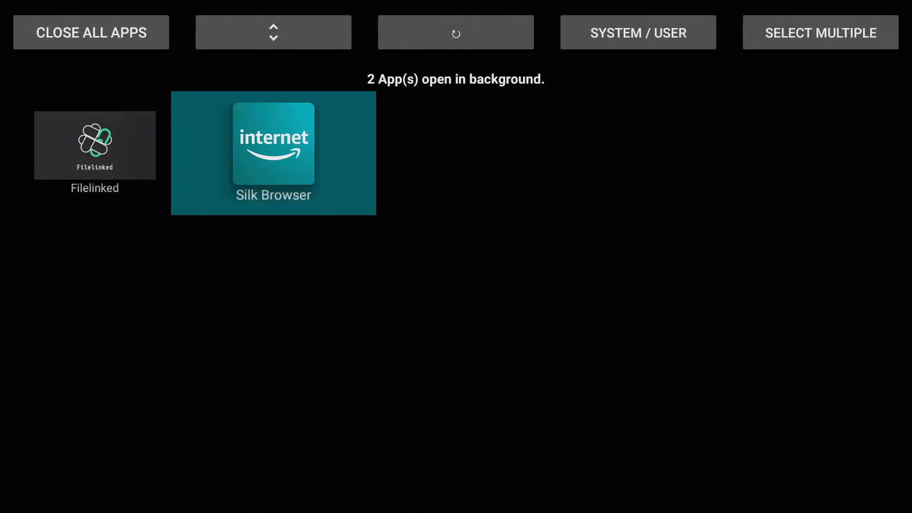
{"action": "key", "text": "Return"}
{"action": "key", "text": "Down"}
{"action": "key", "text": "Down"}
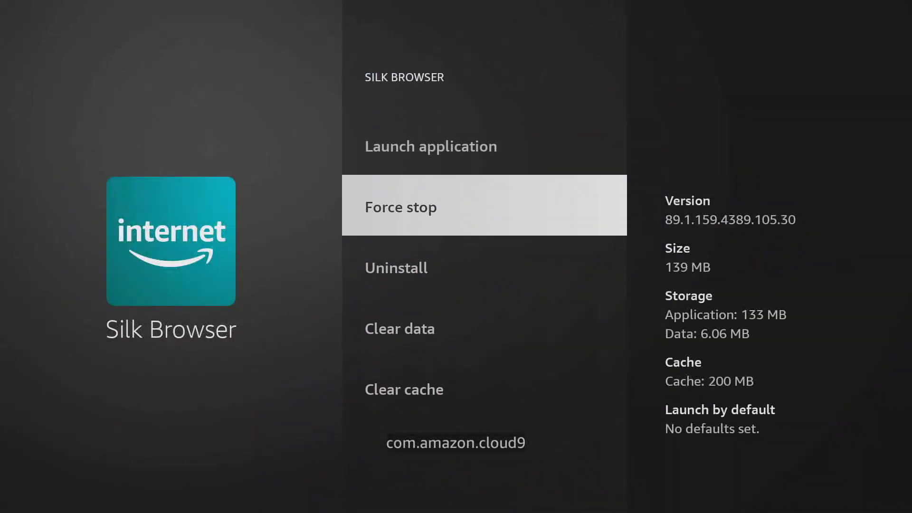
{"action": "key", "text": "Return"}
Force stop Filelinked again until it leaves the background list
{"action": "key", "text": "Up"}
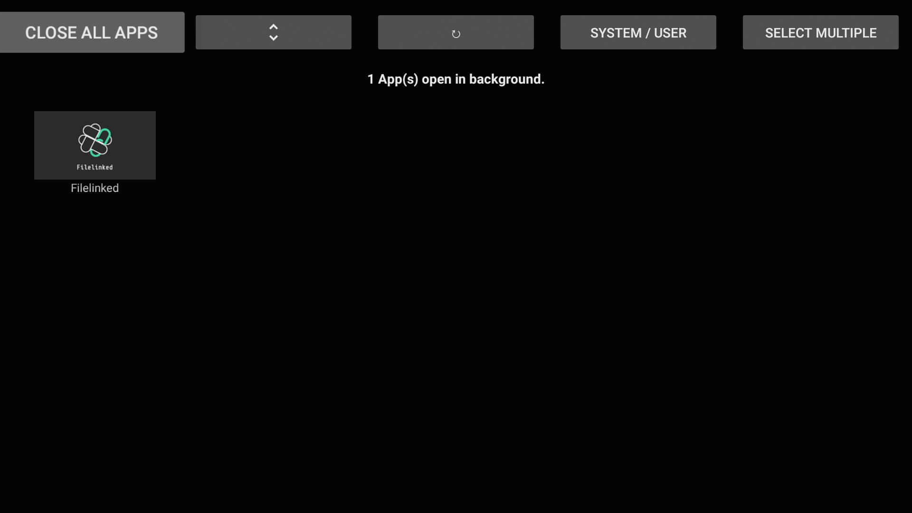
{"action": "key", "text": "Down"}
{"action": "key", "text": "Return"}
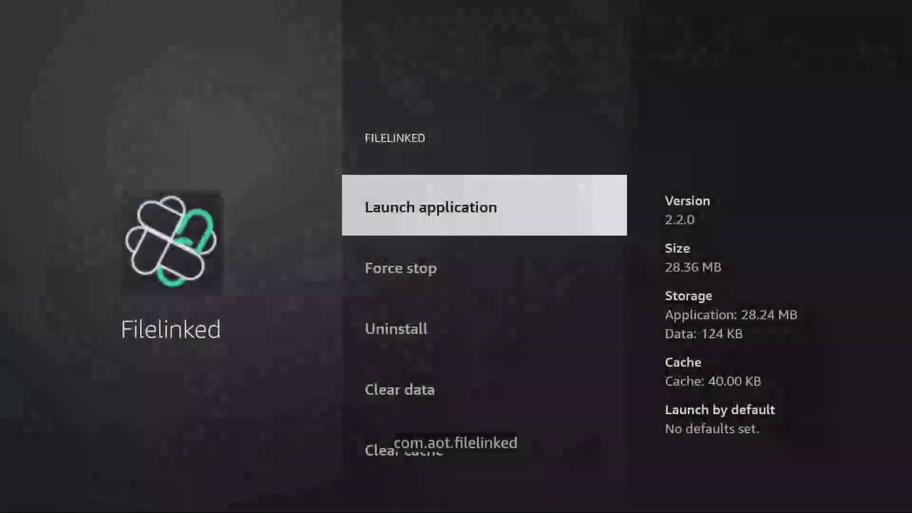
{"action": "key", "text": "Down"}
{"action": "key", "text": "Return"}
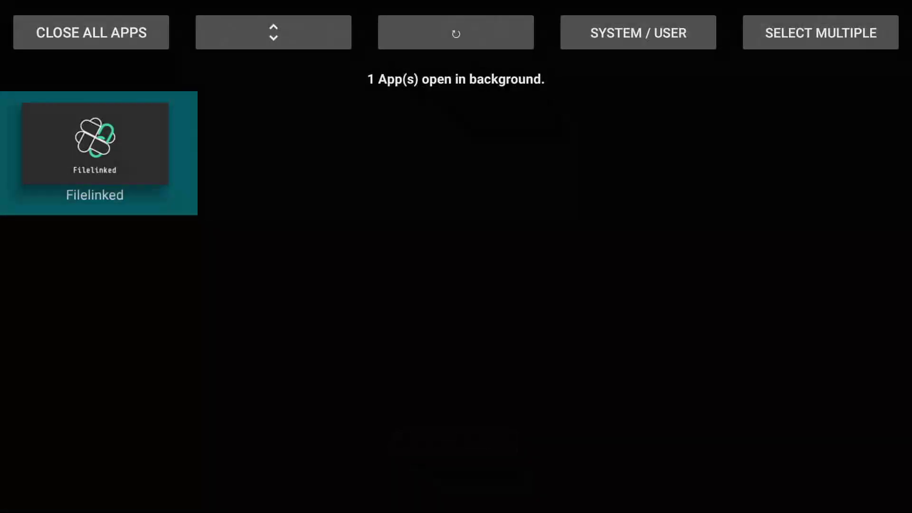
{"action": "key", "text": "Return"}
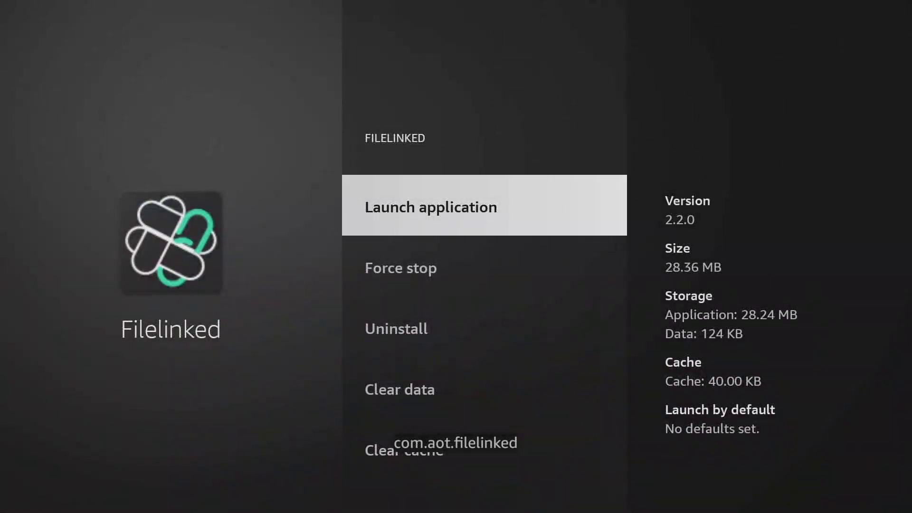
{"action": "key", "text": "Down"}
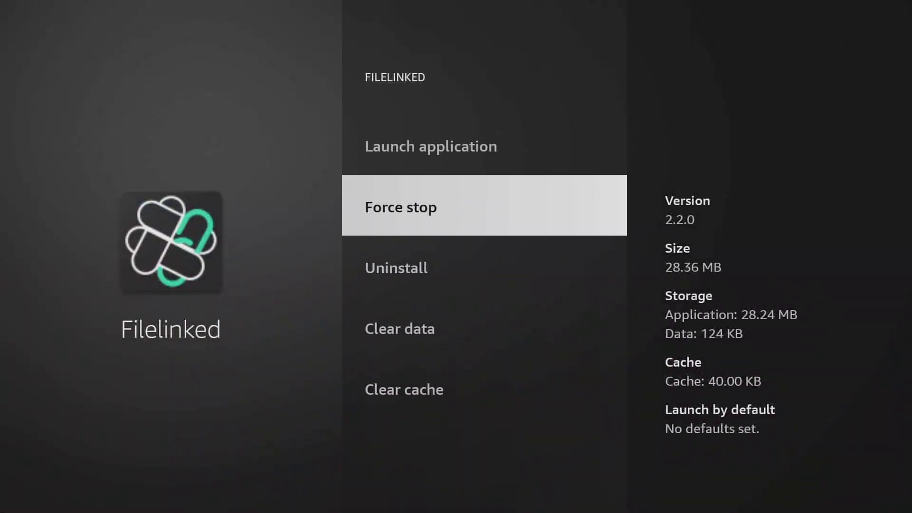
{"action": "key", "text": "Return"}
Refresh the background apps list so it reports No App(s) open
{"action": "key", "text": "Up"}
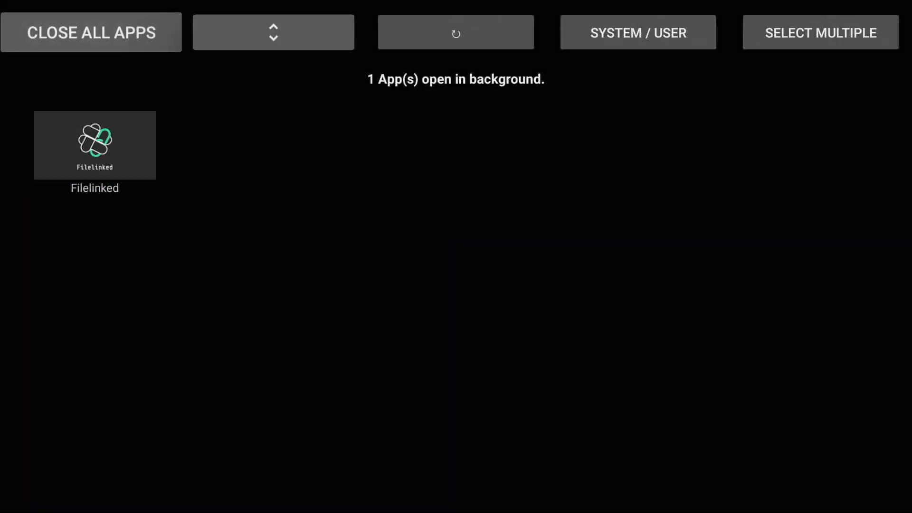
{"action": "key", "text": "Right"}
{"action": "key", "text": "Right"}
{"action": "key", "text": "Return"}
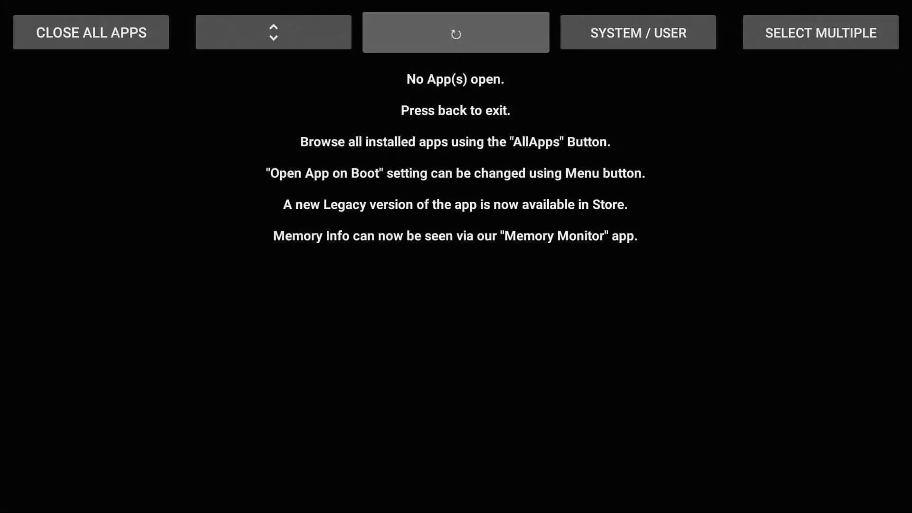
From Home, go to Settings > My Fire TV and select Restart for the Fire TV Stick 4K
{"action": "key", "text": "Escape"}
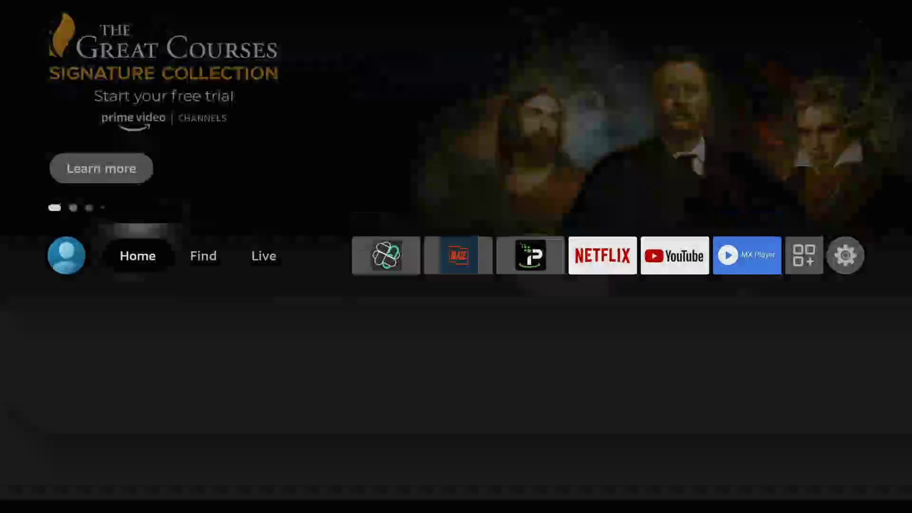
{"action": "key", "text": "Right"}
{"action": "key", "text": "Right"}
{"action": "key", "text": "Right"}
{"action": "key", "text": "Right"}
{"action": "key", "text": "Right"}
{"action": "key", "text": "Right"}
{"action": "key", "text": "Right"}
{"action": "key", "text": "Right"}
{"action": "key", "text": "Right"}
{"action": "key", "text": "Right"}
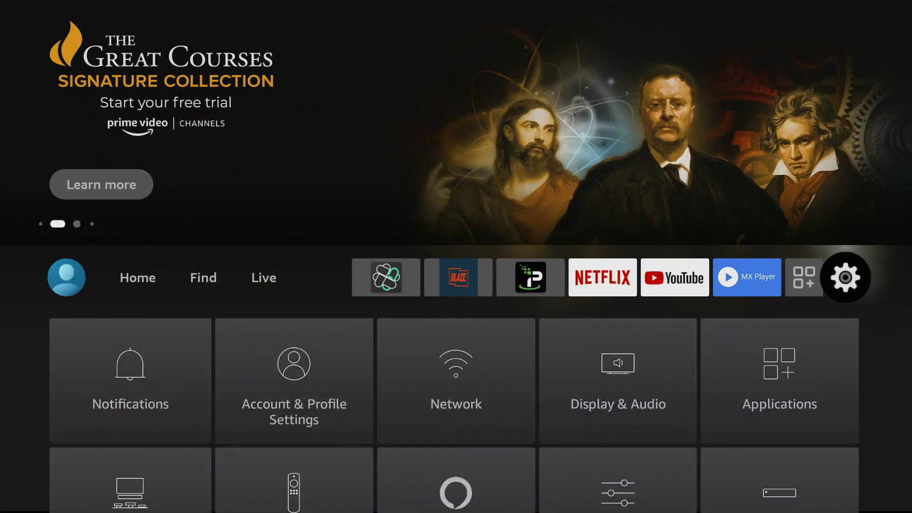
{"action": "key", "text": "Down"}
{"action": "key", "text": "Down"}
{"action": "key", "text": "Right"}
{"action": "key", "text": "Right"}
{"action": "key", "text": "Right"}
{"action": "key", "text": "Right"}
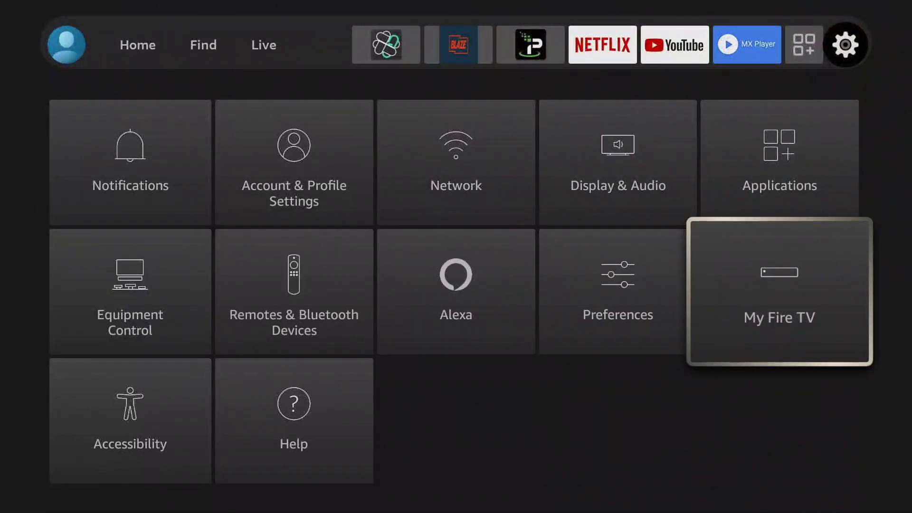
{"action": "key", "text": "Return"}
{"action": "key", "text": "Down"}
{"action": "key", "text": "Down"}
{"action": "key", "text": "Down"}
{"action": "key", "text": "Down"}
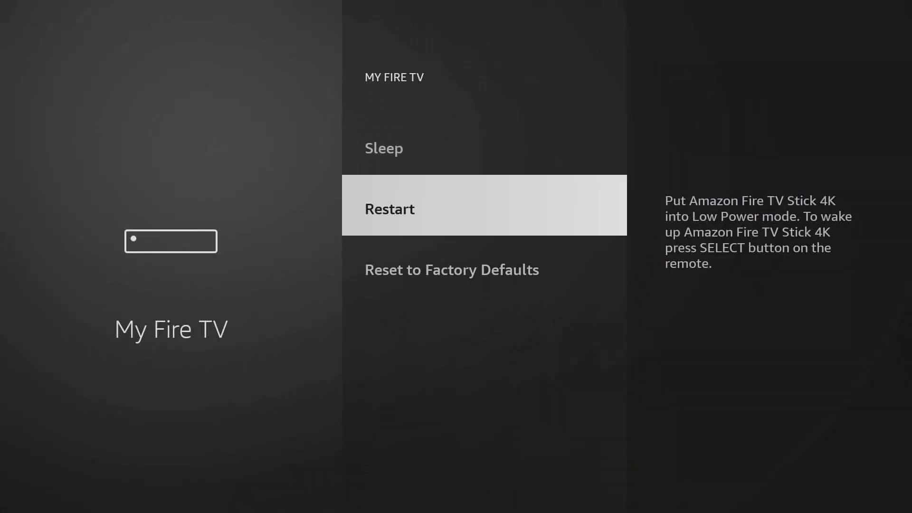
{"action": "key", "text": "Return"}
{"action": "key", "text": "Left"}
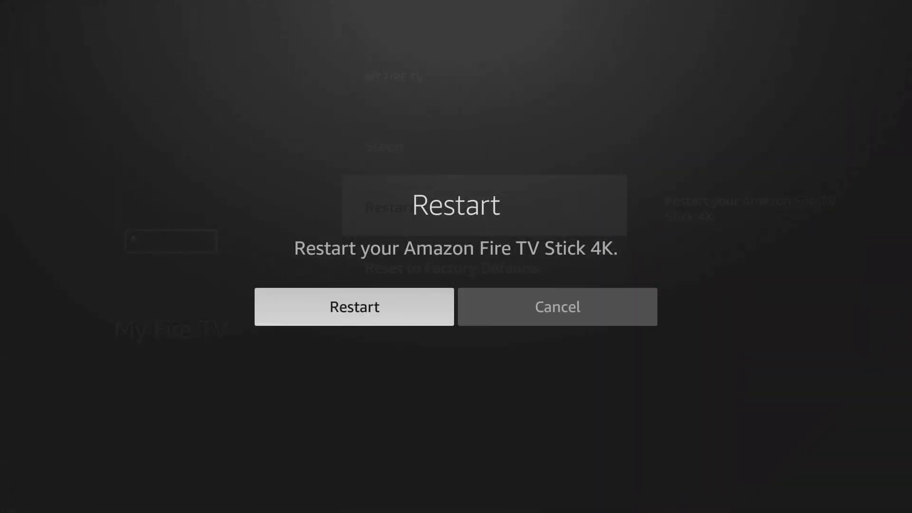
Confirm Restart and let the Fire TV Stick 4K boot back to the home screen
{"action": "key", "text": "Return"}
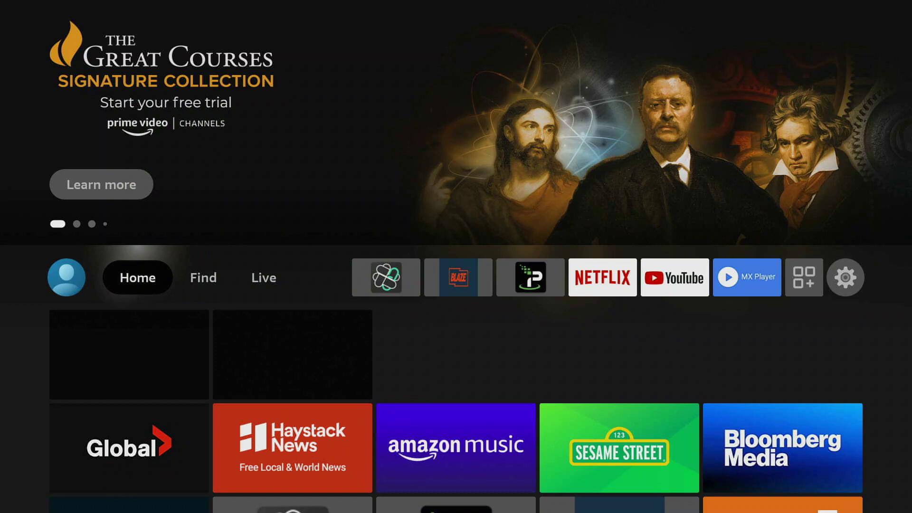
Reopen Background Apps & Process List from Your Apps & Games, confirm no apps open, then go Home
{"action": "key", "text": "Right"}
{"action": "key", "text": "Right"}
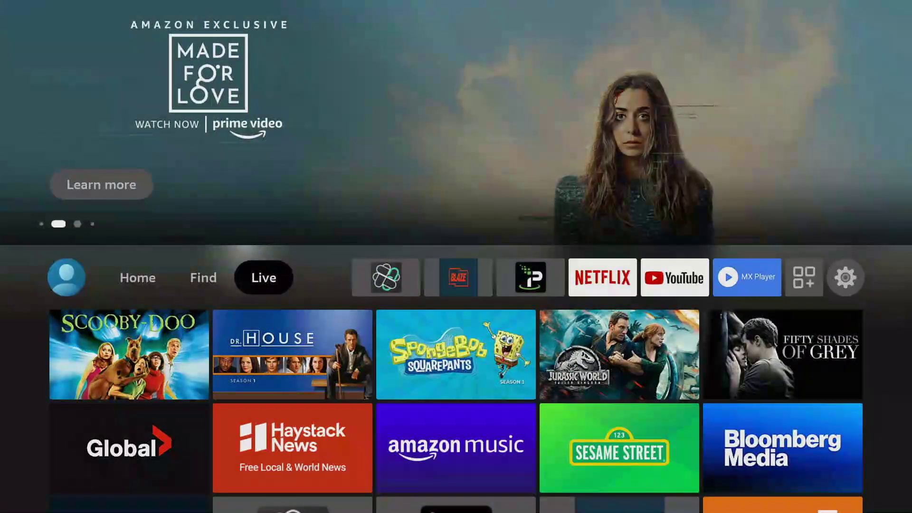
{"action": "key", "text": "Right"}
{"action": "key", "text": "Right"}
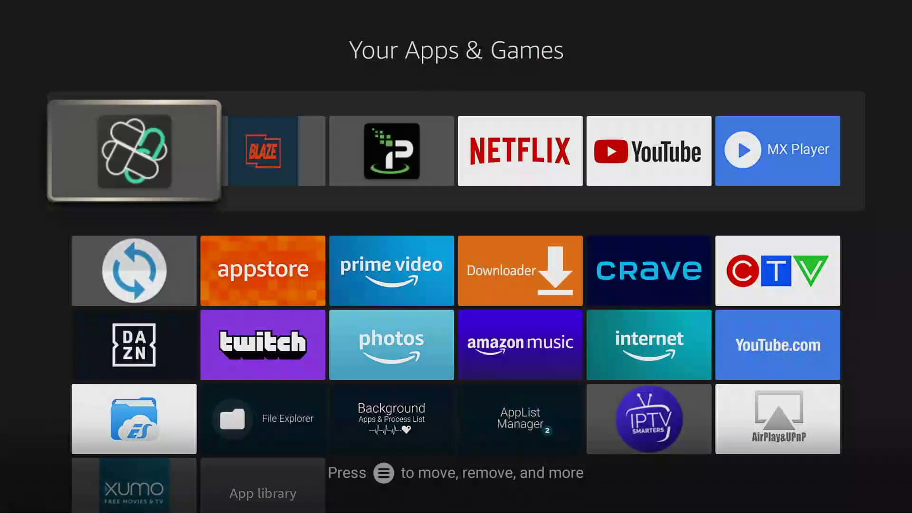
{"action": "key", "text": "Down"}
{"action": "key", "text": "Down"}
{"action": "key", "text": "Right"}
{"action": "key", "text": "Right"}
{"action": "key", "text": "Down"}
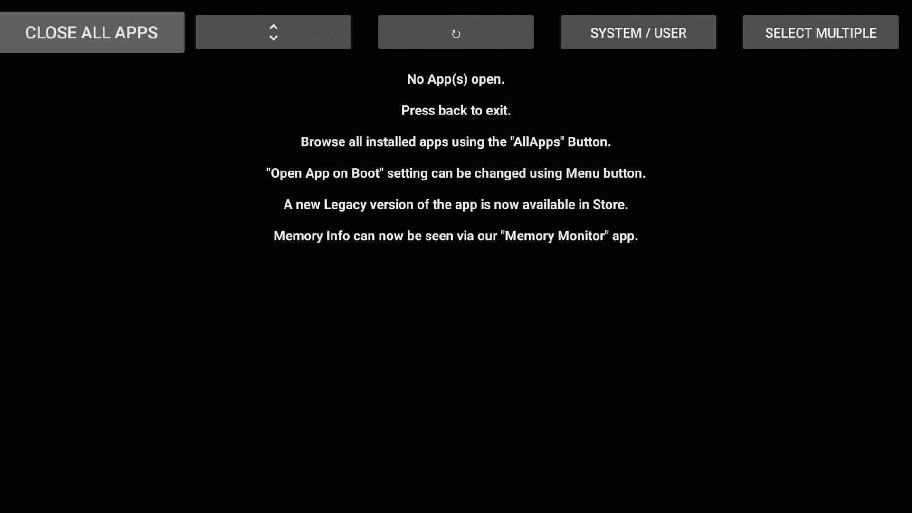
{"action": "key", "text": "Home"}
Launch YouTube from the app row, close its ad, and return to the Fire TV home screen
{"action": "key", "text": "Right"}
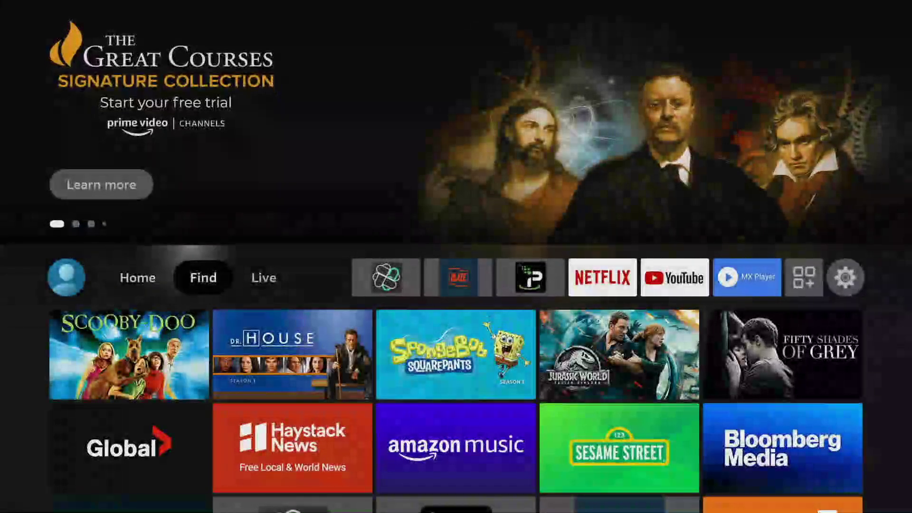
{"action": "key", "text": "Right"}
{"action": "key", "text": "Right"}
{"action": "key", "text": "Right"}
{"action": "key", "text": "Right"}
{"action": "key", "text": "Right"}
{"action": "key", "text": "Right"}
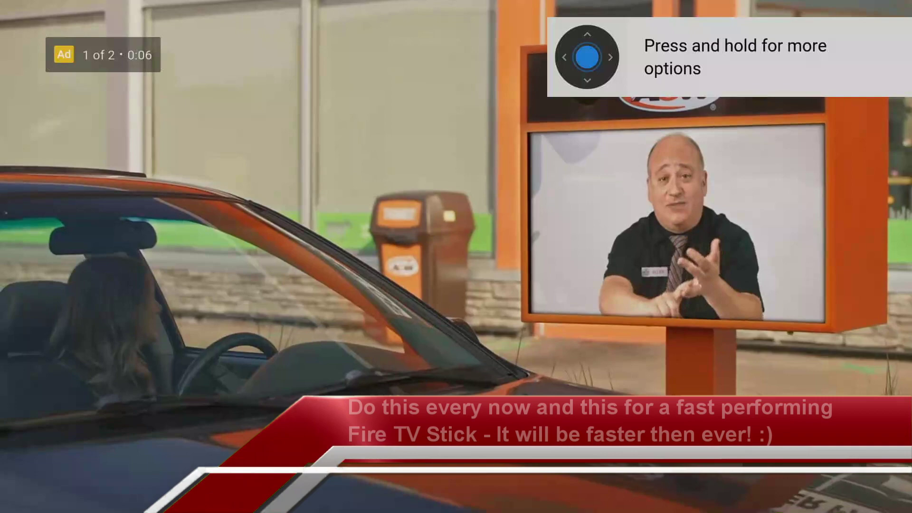
{"action": "key", "text": "Escape"}
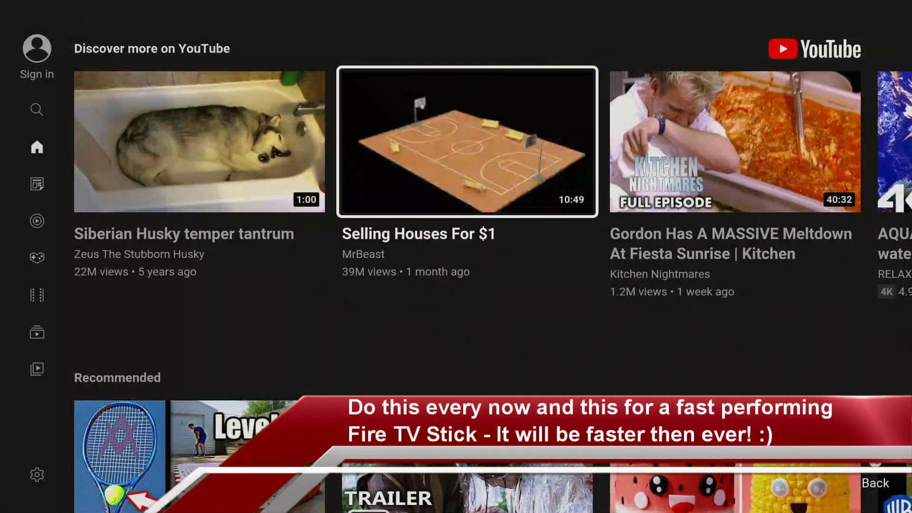
{"action": "key", "text": "Home"}
Move along the home screen's app row toward the all-apps entry
{"action": "key", "text": "Right"}
{"action": "key", "text": "Down"}
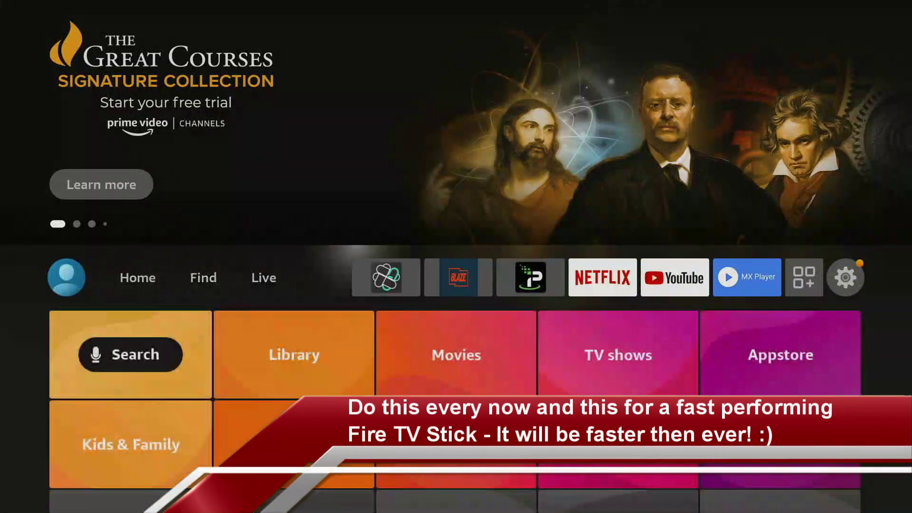
{"action": "key", "text": "Up"}
{"action": "key", "text": "Right"}
{"action": "key", "text": "Right"}
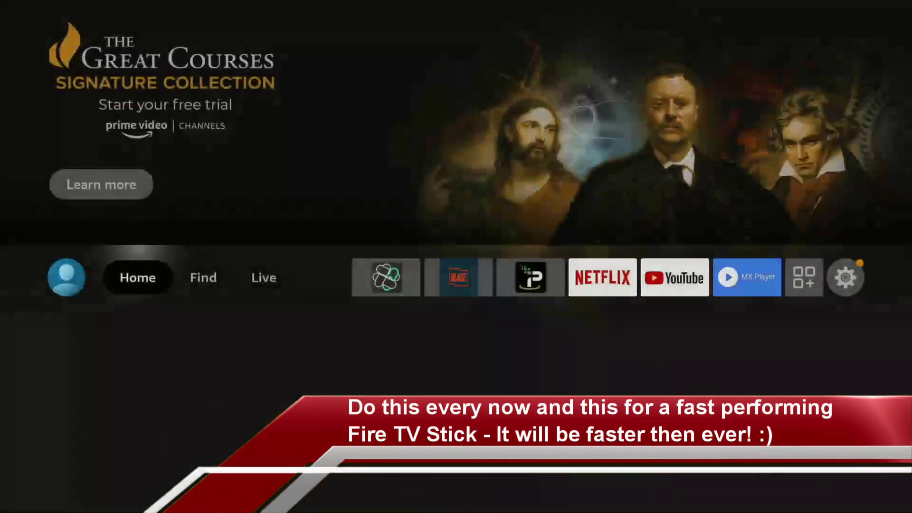
{"action": "key", "text": "Right"}
{"action": "key", "text": "Right"}
{"action": "key", "text": "Right"}
{"action": "key", "text": "Right"}
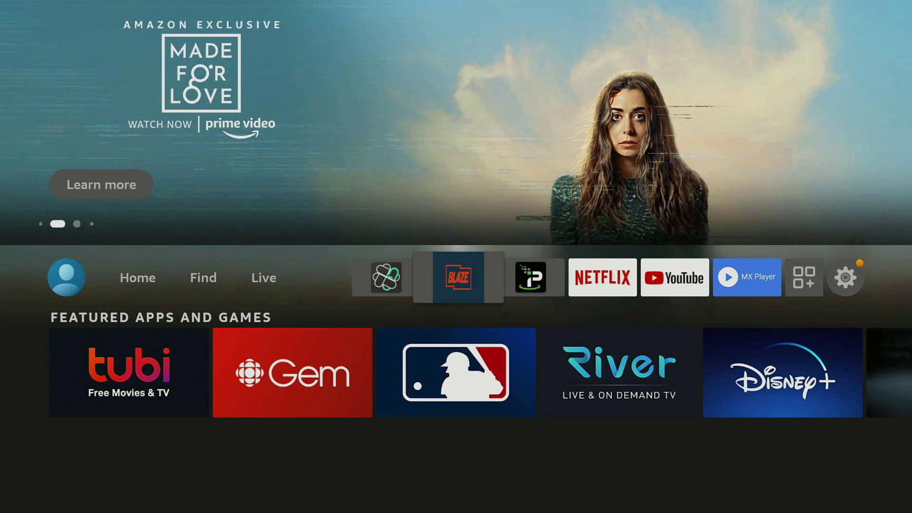
Launch Background Apps & Process List from all apps, refresh, and select the IPVanish VPN entry
{"action": "key", "text": "Right"}
{"action": "key", "text": "Right"}
{"action": "key", "text": "Right"}
{"action": "key", "text": "Right"}
{"action": "key", "text": "Right"}
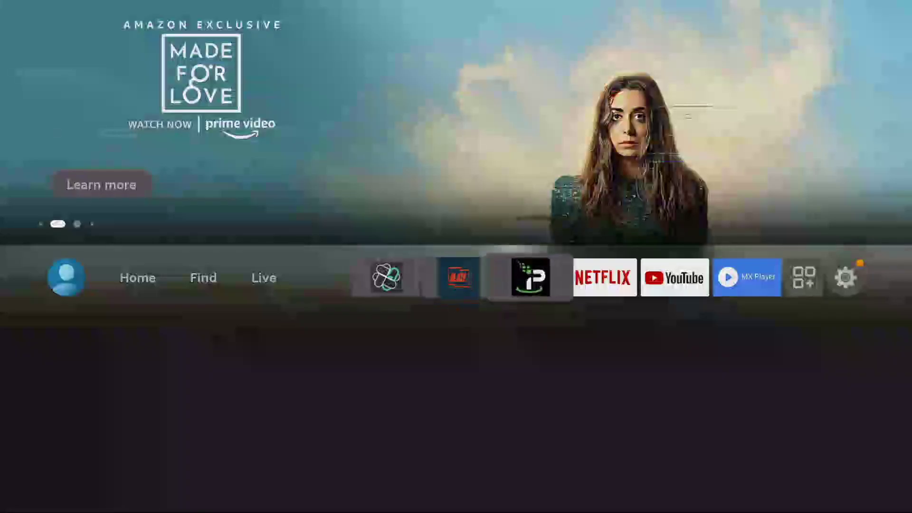
{"action": "key", "text": "Return"}
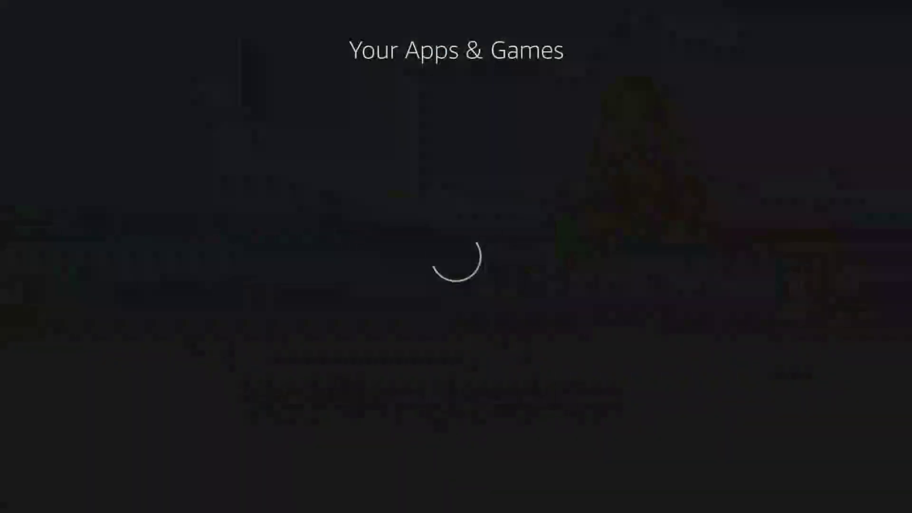
{"action": "key", "text": "Down"}
{"action": "key", "text": "Down"}
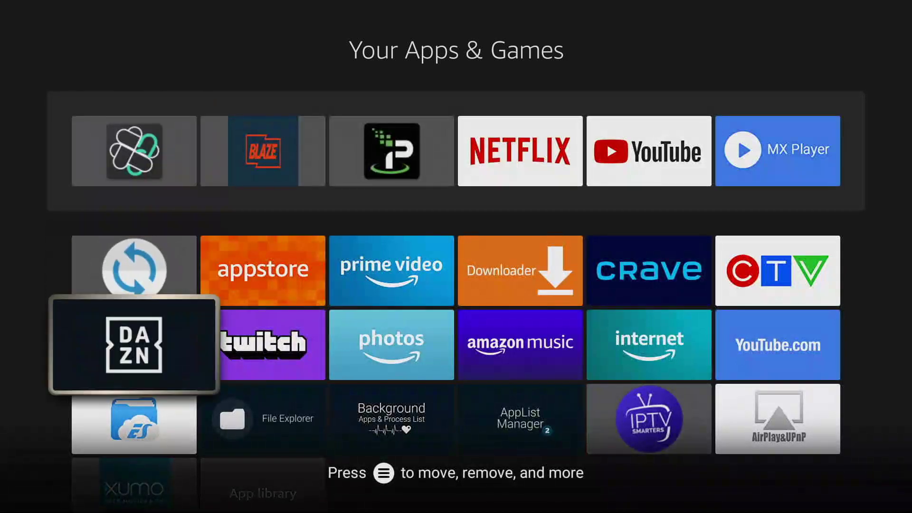
{"action": "key", "text": "Down"}
{"action": "key", "text": "Right"}
{"action": "key", "text": "Right"}
{"action": "key", "text": "Return"}
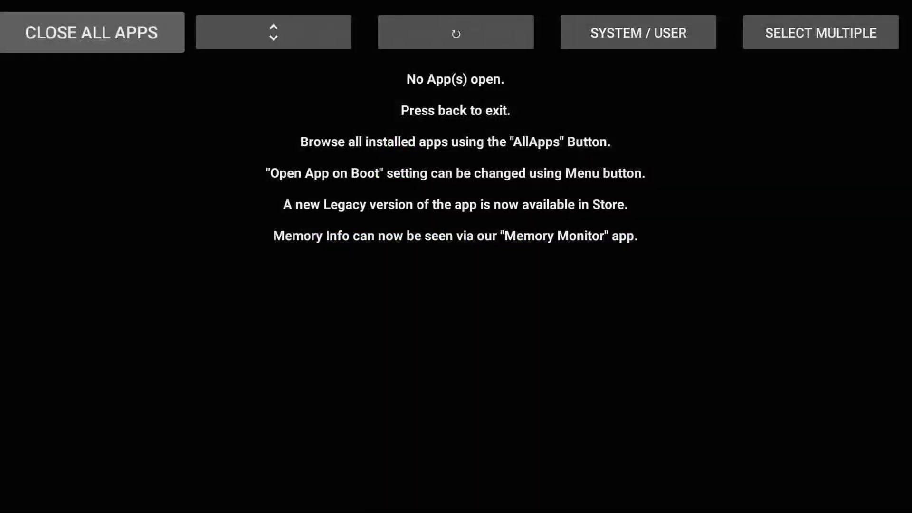
{"action": "key", "text": "Right"}
{"action": "key", "text": "Right"}
{"action": "key", "text": "Return"}
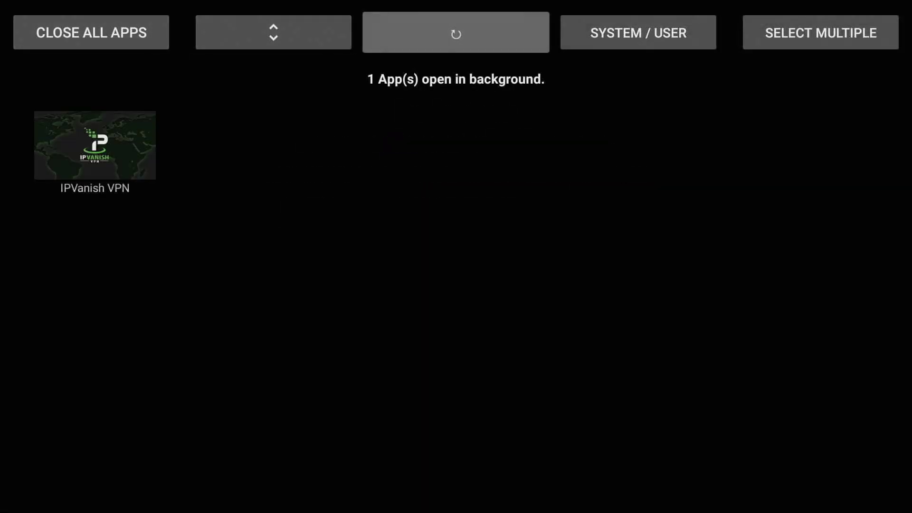
{"action": "key", "text": "Down"}
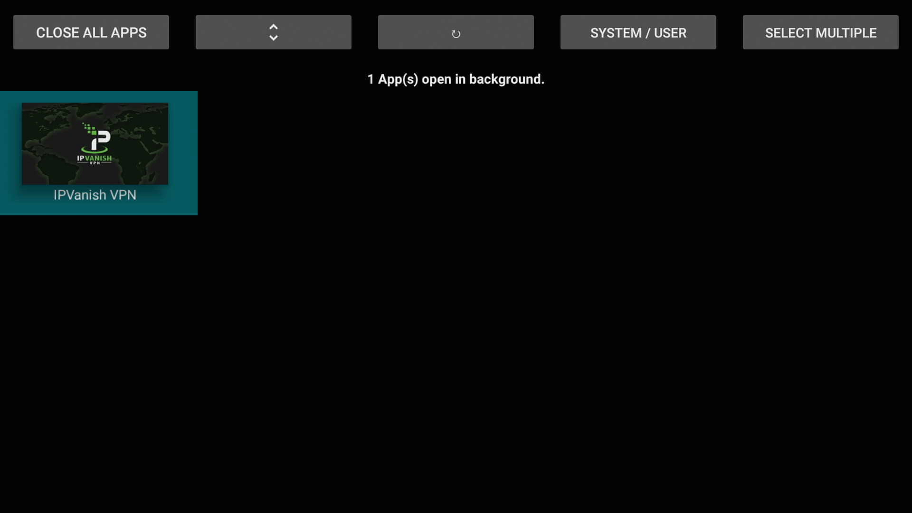
Open Filelinked's saved store, dismiss its disclaimer, end the session via Enter New Code, and exit home
{"action": "key", "text": "Escape"}
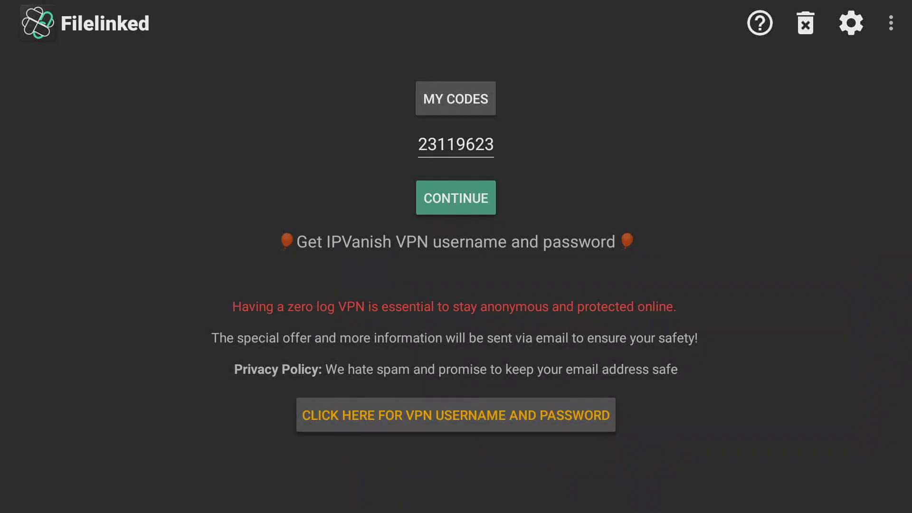
{"action": "key", "text": "Return"}
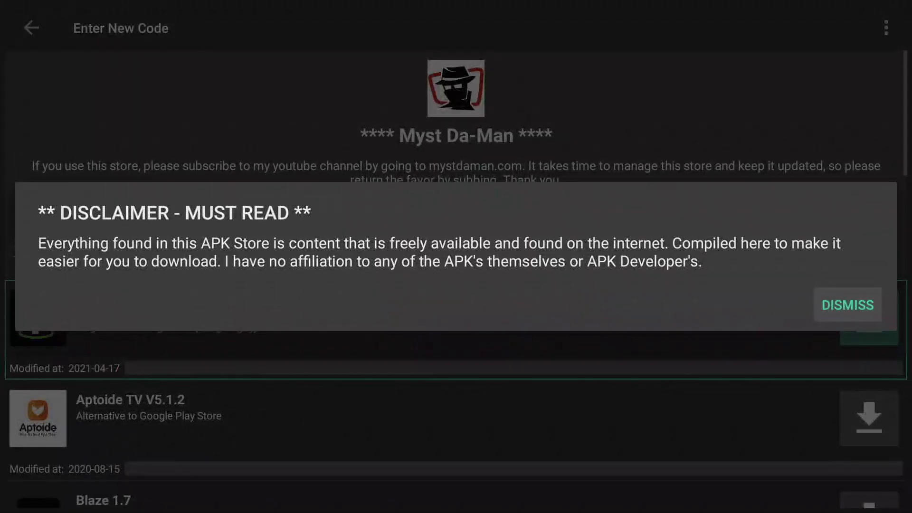
{"action": "key", "text": "Return"}
{"action": "key", "text": "Escape"}
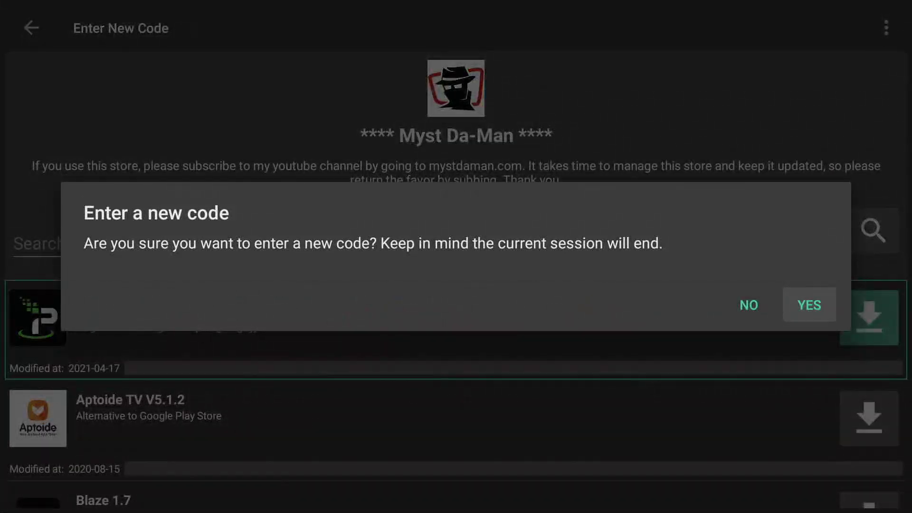
{"action": "key", "text": "Return"}
{"action": "key", "text": "Escape"}
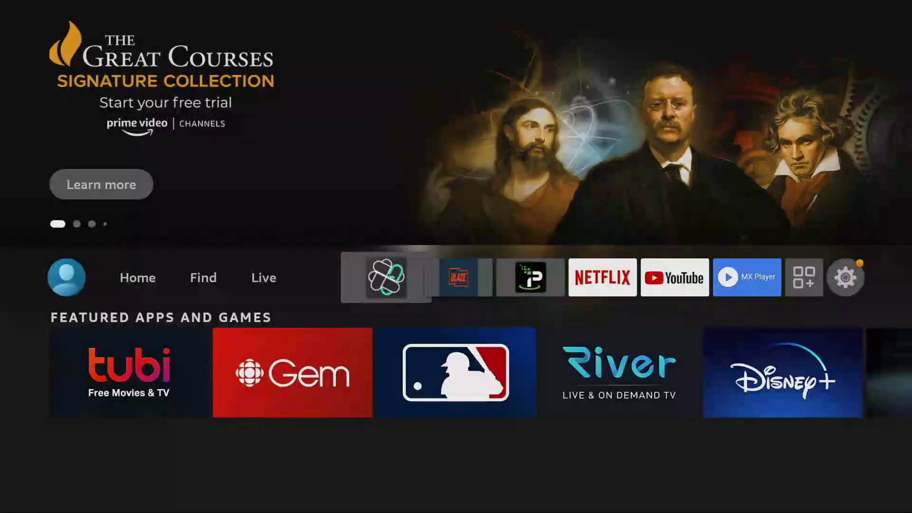
{"action": "key", "text": "Right"}
{"action": "key", "text": "Right"}
{"action": "key", "text": "Right"}
{"action": "key", "text": "Right"}
{"action": "key", "text": "Right"}
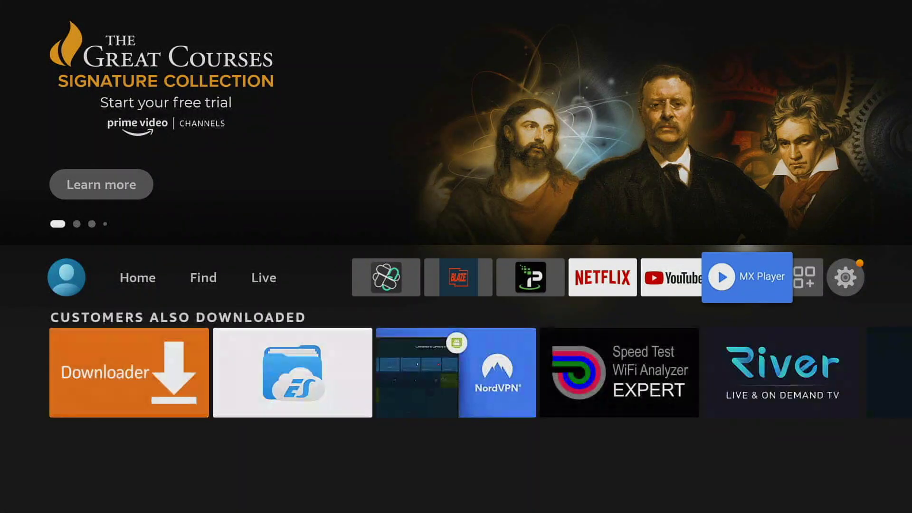
Launch ES File Explorer from the full apps list, view its 63% storage usage, then return home
{"action": "key", "text": "Right"}
{"action": "key", "text": "Return"}
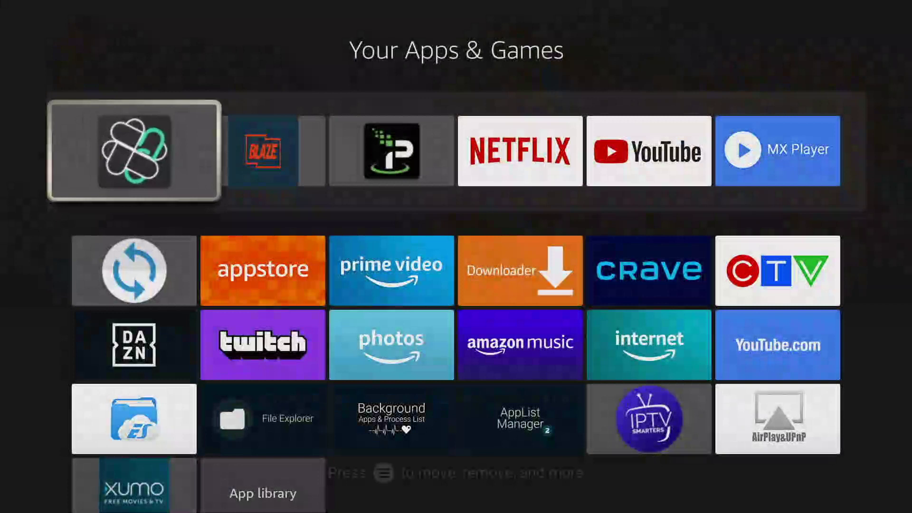
{"action": "key", "text": "Down"}
{"action": "key", "text": "Right"}
{"action": "key", "text": "Right"}
{"action": "key", "text": "Right"}
{"action": "key", "text": "Right"}
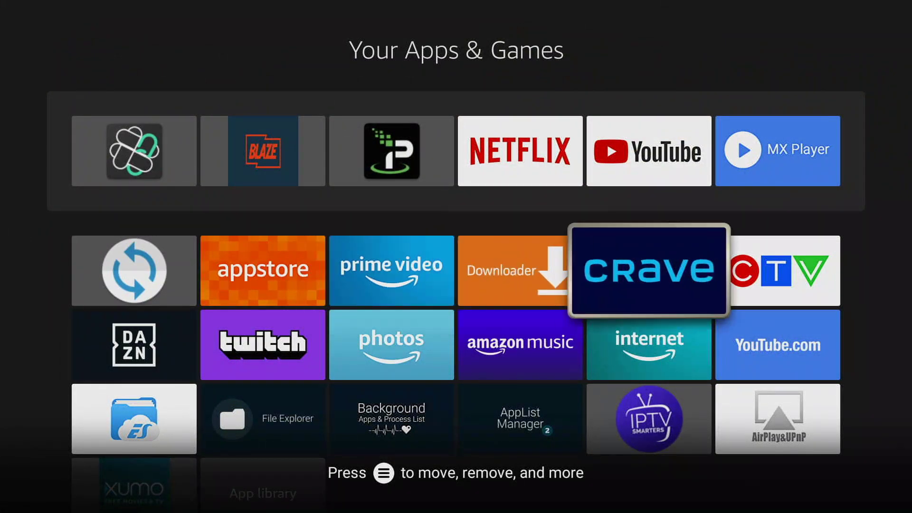
{"action": "key", "text": "Down"}
{"action": "key", "text": "Down"}
{"action": "key", "text": "Left"}
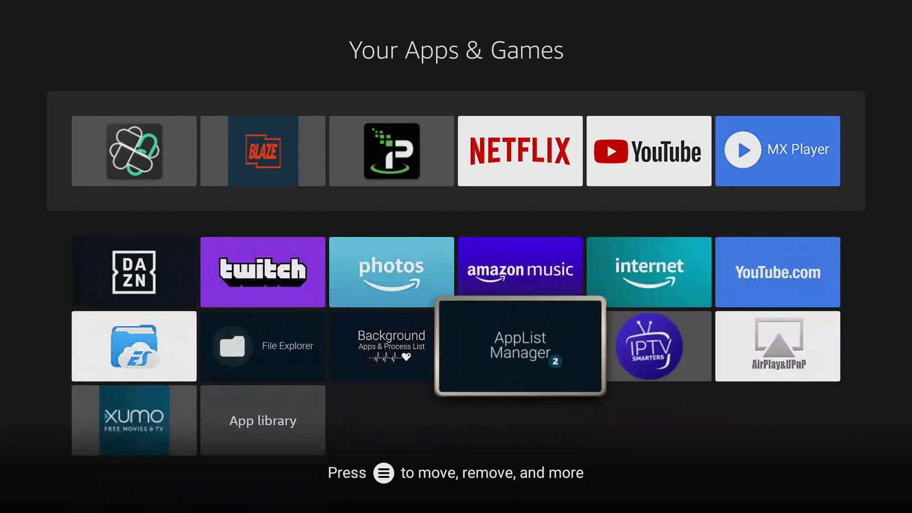
{"action": "key", "text": "Left"}
{"action": "key", "text": "Left"}
{"action": "key", "text": "Left"}
{"action": "key", "text": "Return"}
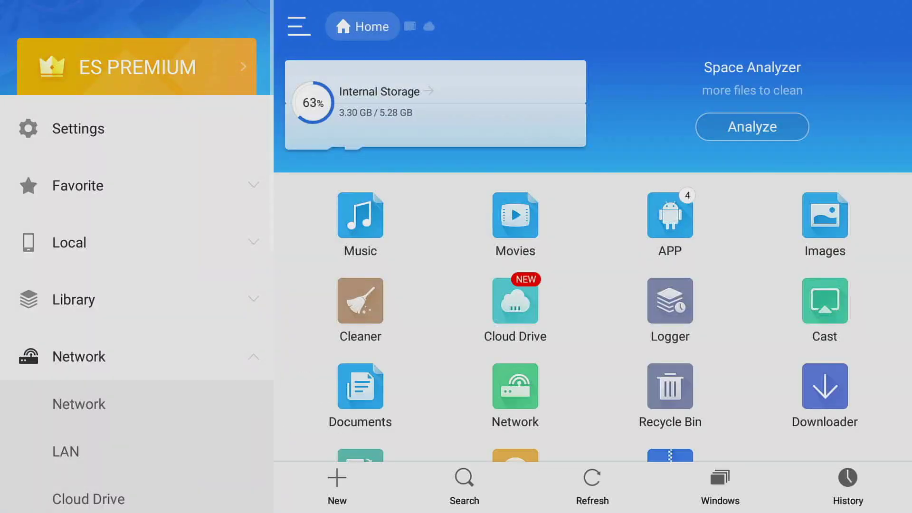
{"action": "key", "text": "Home"}
Launch Background Apps & Process List from the full list of installed apps
{"action": "key", "text": "Left"}
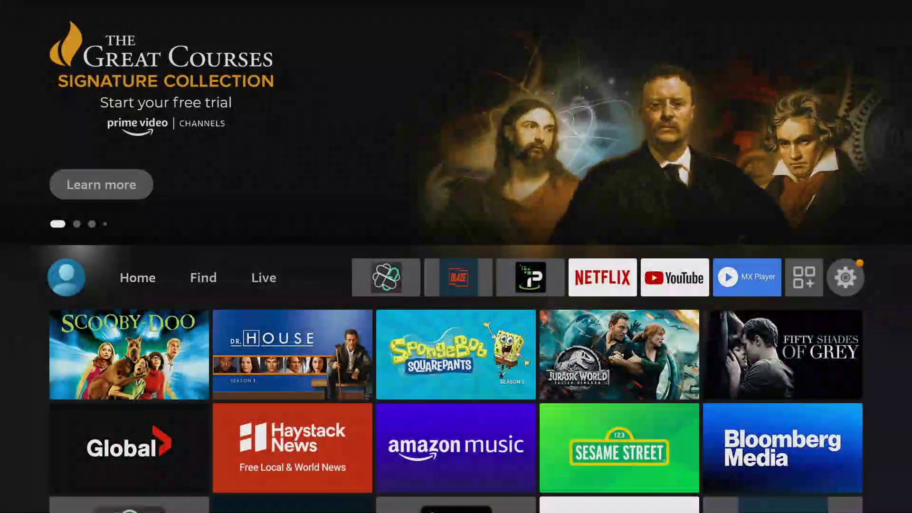
{"action": "key", "text": "Right"}
{"action": "key", "text": "Right"}
{"action": "key", "text": "Right"}
{"action": "key", "text": "Right"}
{"action": "key", "text": "Right"}
{"action": "key", "text": "Left"}
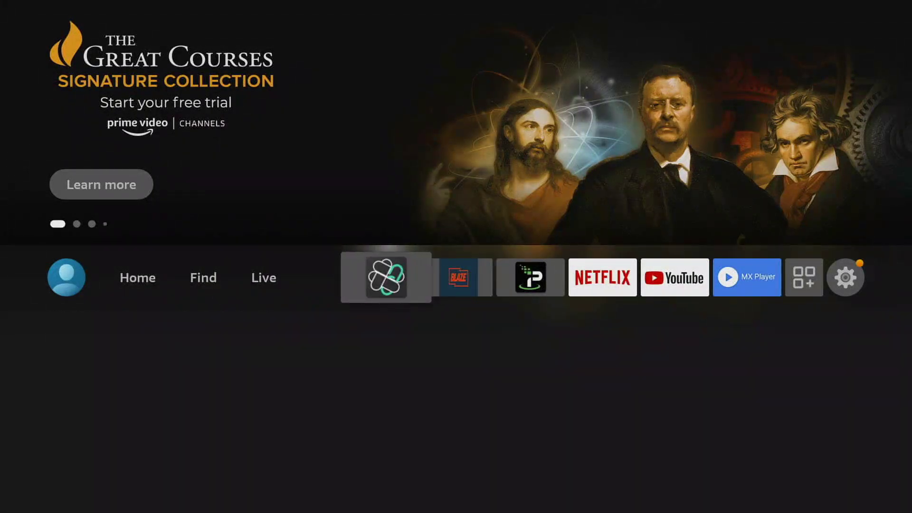
{"action": "key", "text": "Right"}
{"action": "key", "text": "Right"}
{"action": "key", "text": "Right"}
{"action": "key", "text": "Right"}
{"action": "key", "text": "Right"}
{"action": "key", "text": "Right"}
{"action": "key", "text": "Return"}
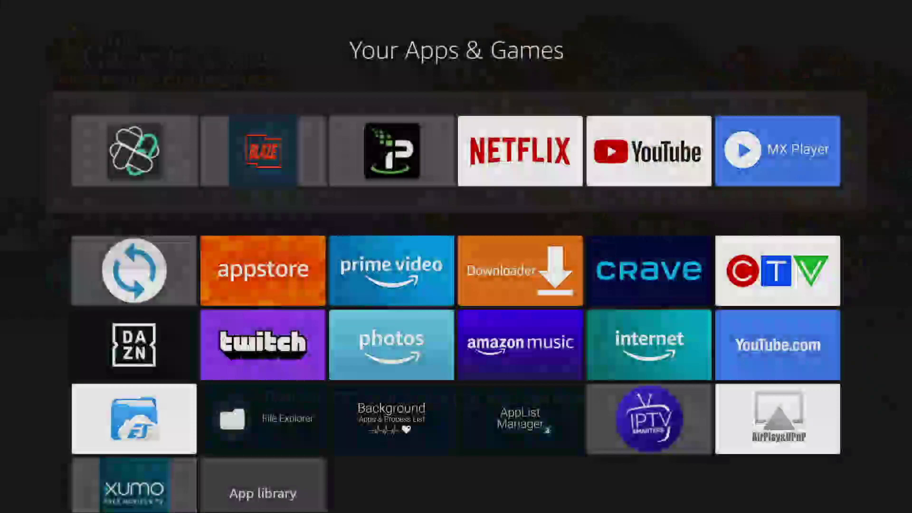
{"action": "key", "text": "Down"}
{"action": "key", "text": "Down"}
{"action": "key", "text": "Down"}
Refresh the background list, showing IPVanish VPN and Filelinked, and select the Filelinked entry
{"action": "key", "text": "Right"}
{"action": "key", "text": "Right"}
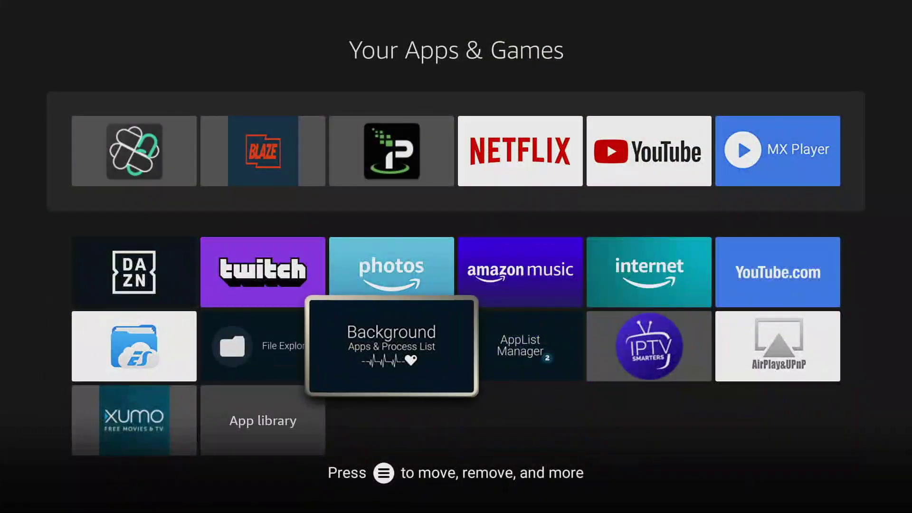
{"action": "key", "text": "Return"}
{"action": "key", "text": "Up"}
{"action": "key", "text": "Right"}
{"action": "key", "text": "Right"}
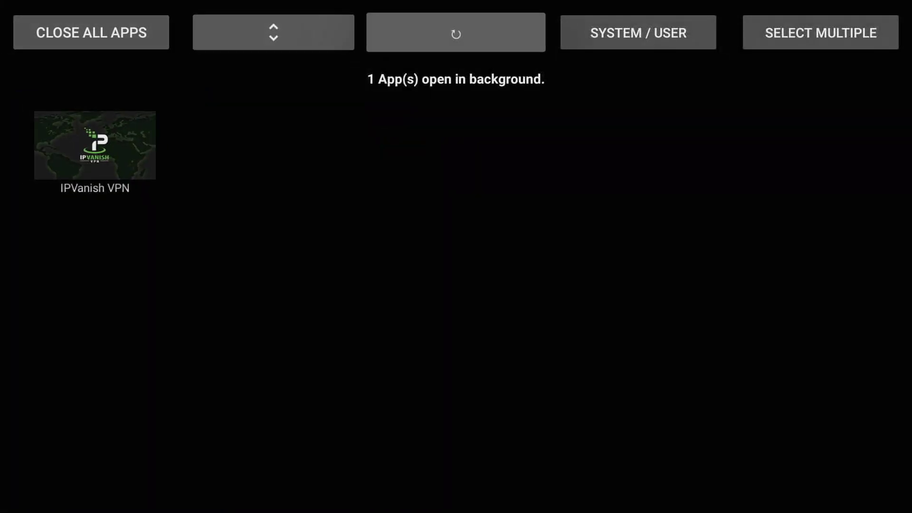
{"action": "key", "text": "Return"}
{"action": "key", "text": "Down"}
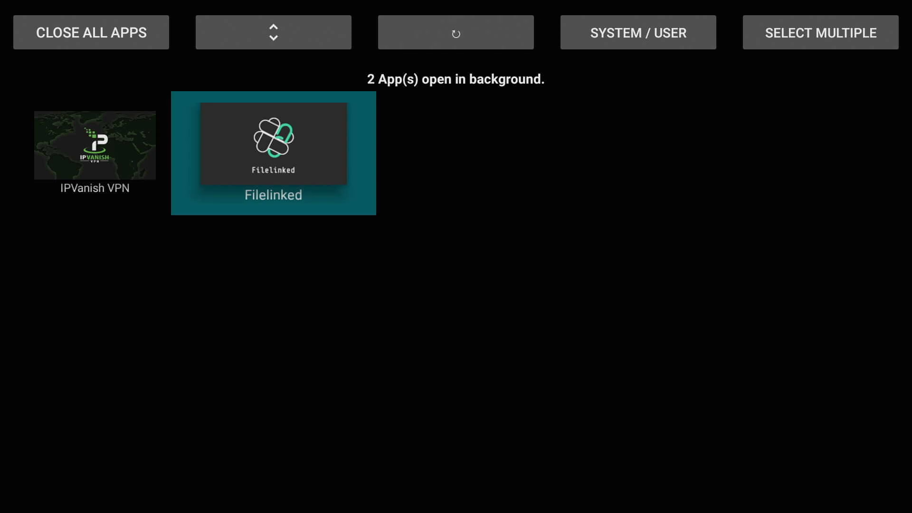